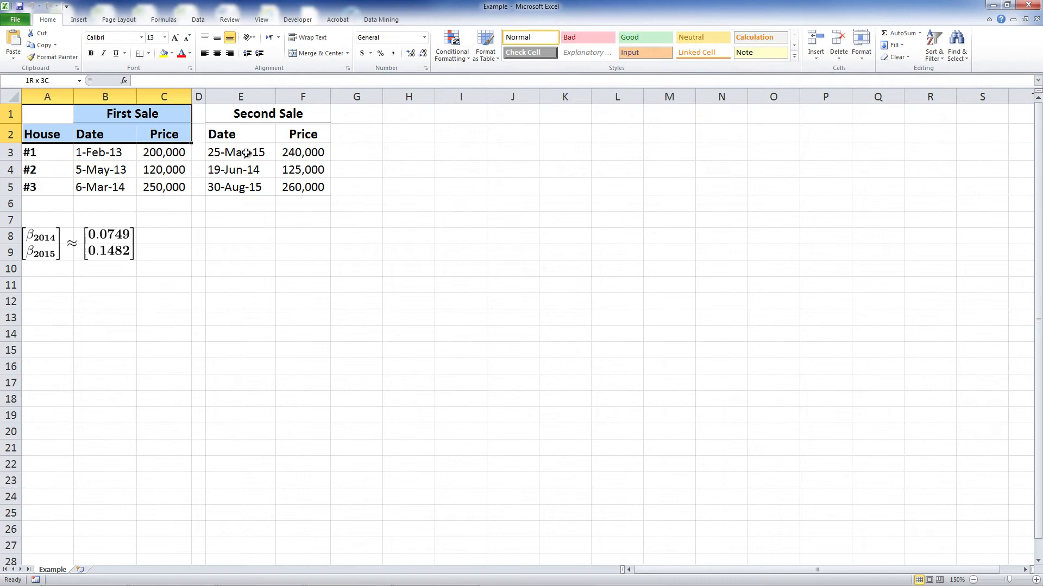
Add headers LogP, 2013, 2014 and 2015 in H2:K2 beside the sales table.
drag(247, 153, 310, 186)
click(403, 134)
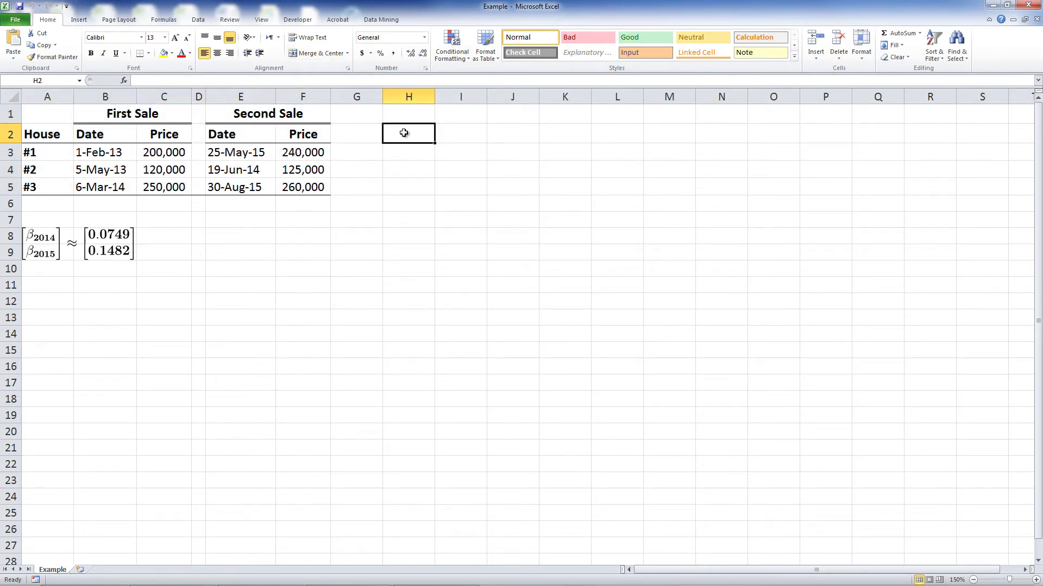
text(LogP)
key(Tab)
text(2013)
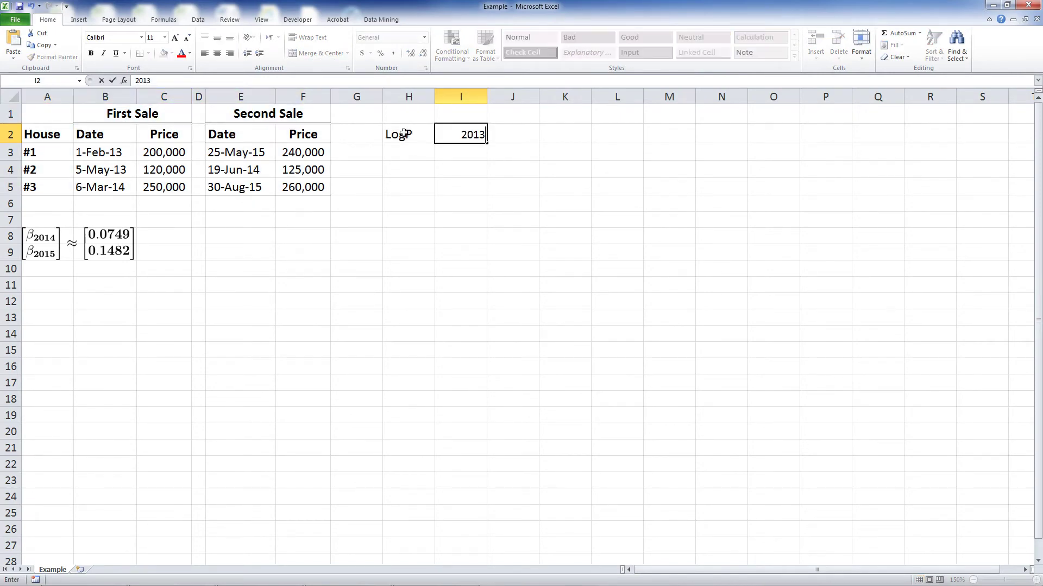
key(Tab)
text(2014)
key(Tab)
text(2015)
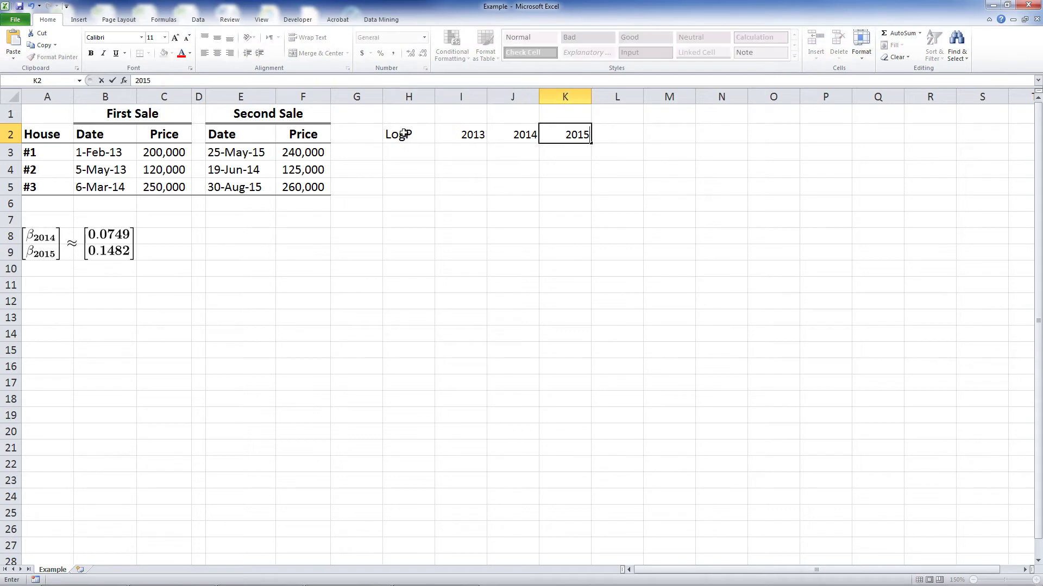
key(Return)
Enter =LN(F3/C3) in H3 and fill it down for houses #2 and #3.
text(=ln)
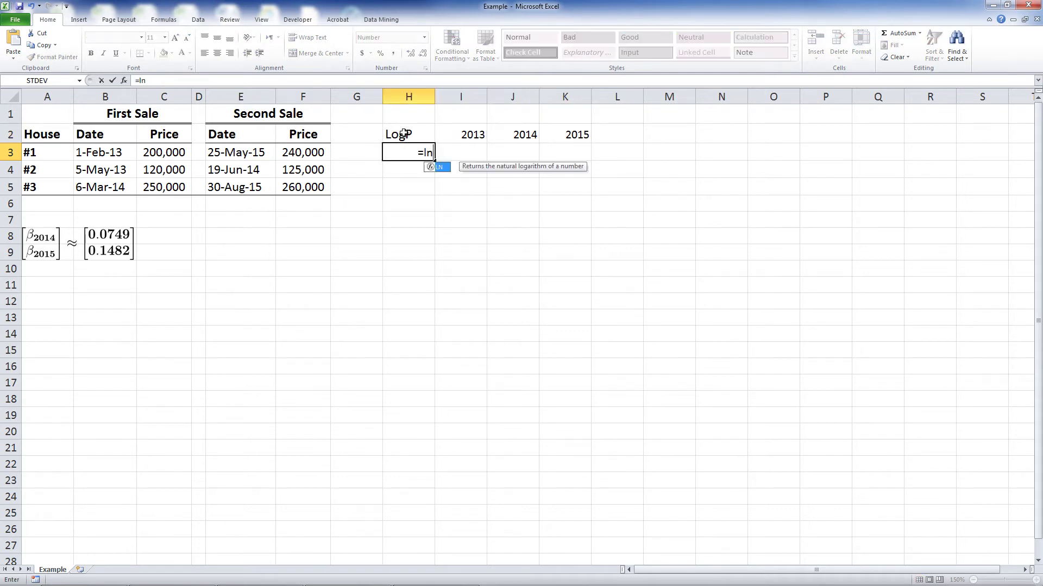
text((f3/c3))
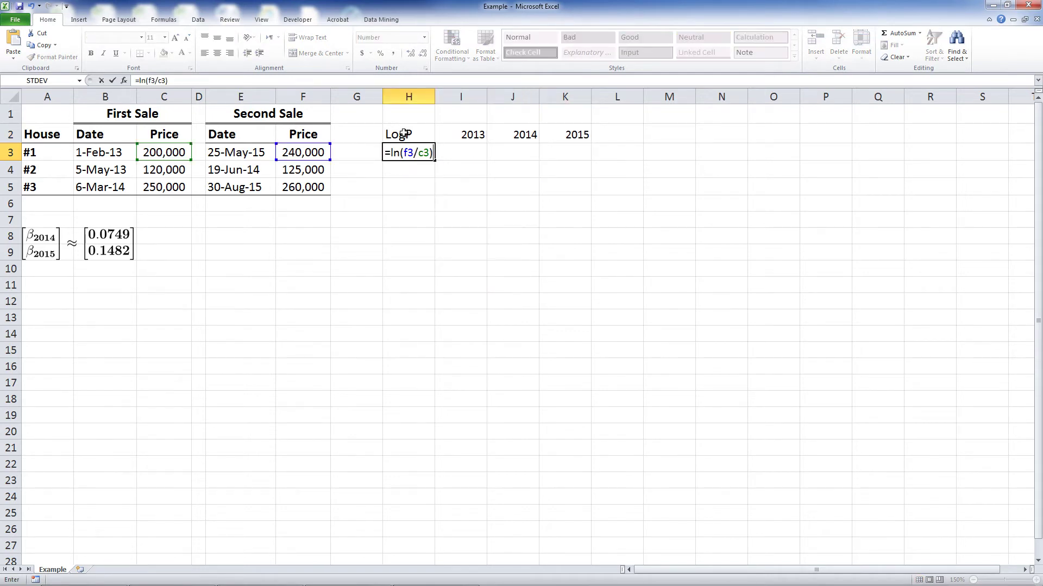
key(ctrl+Return)
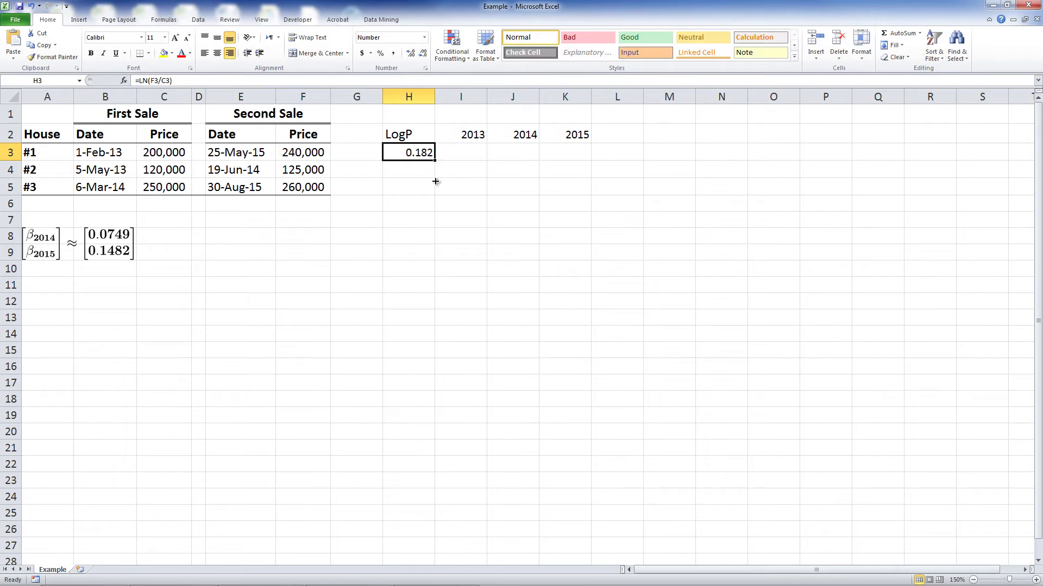
drag(435, 181, 439, 191)
Enter the year dummies: house #1 -1, 0, 1; house #2 -1, 1, 0; house #3 0, -1, 1.
click(469, 154)
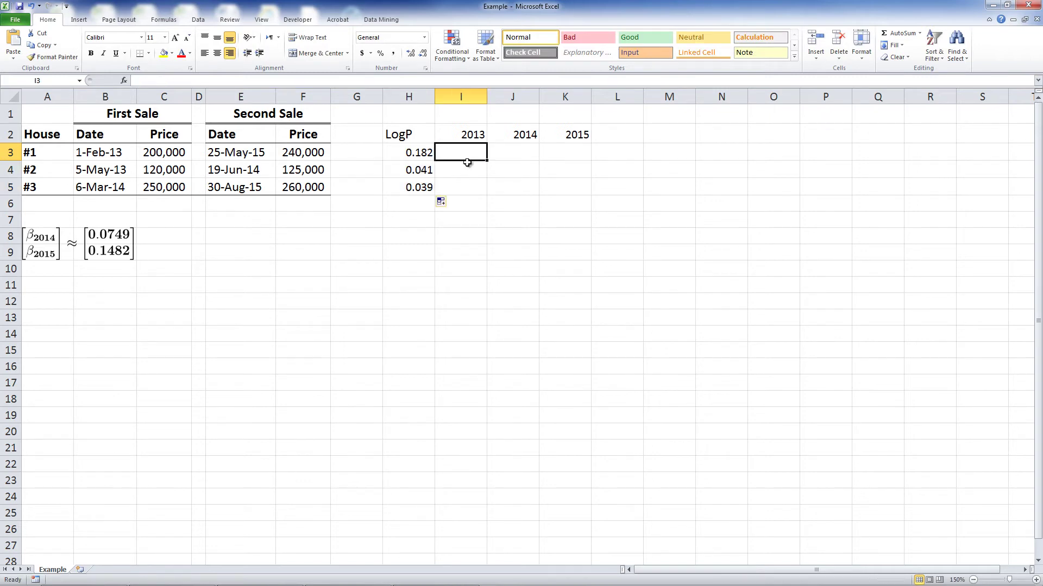
text(-1)
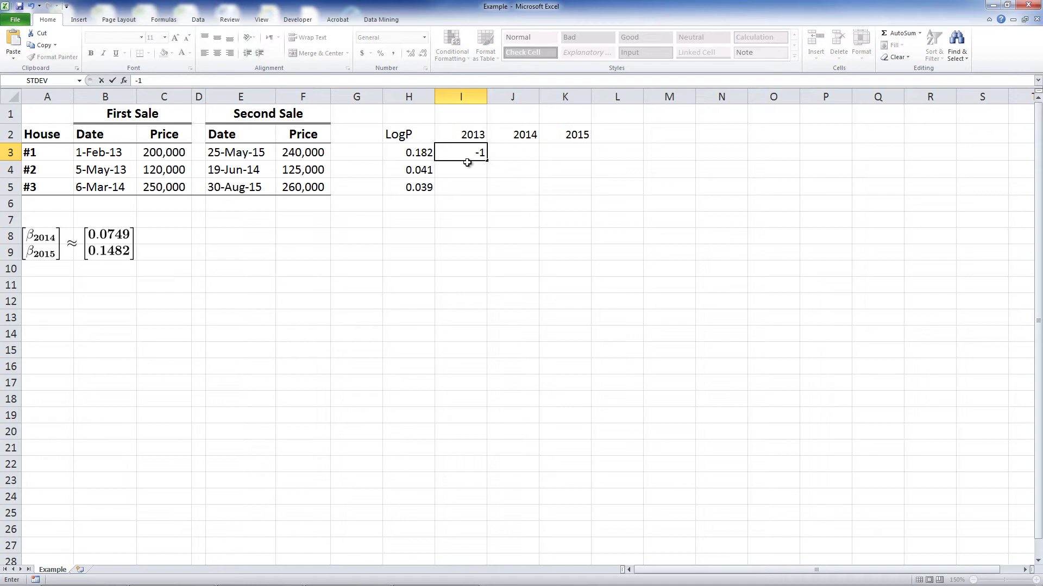
key(Tab)
text(0)
key(Tab)
text(1)
key(Return)
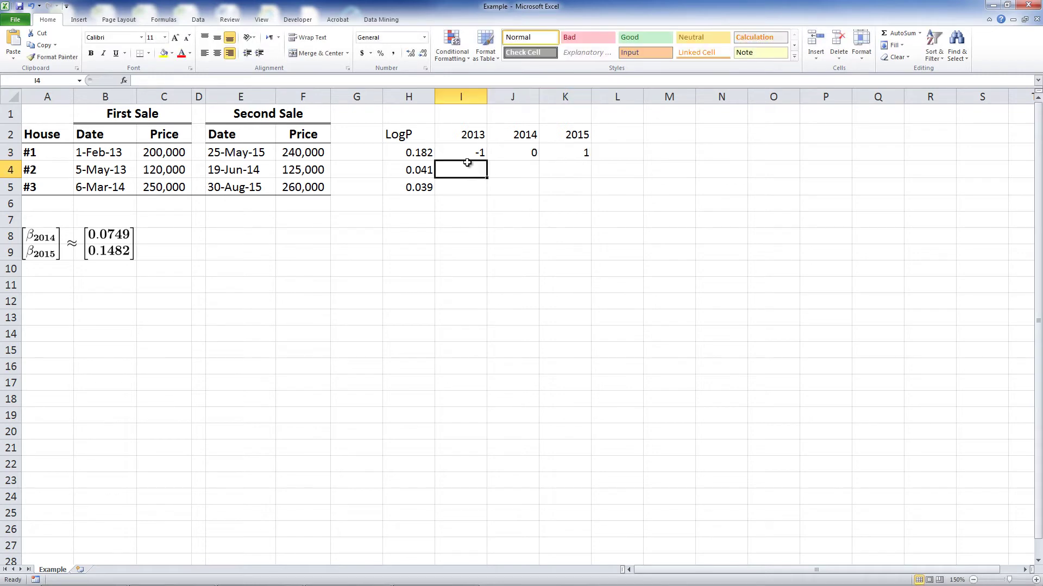
text(-1)
key(Tab)
text(1)
key(Tab)
text(0)
key(Return)
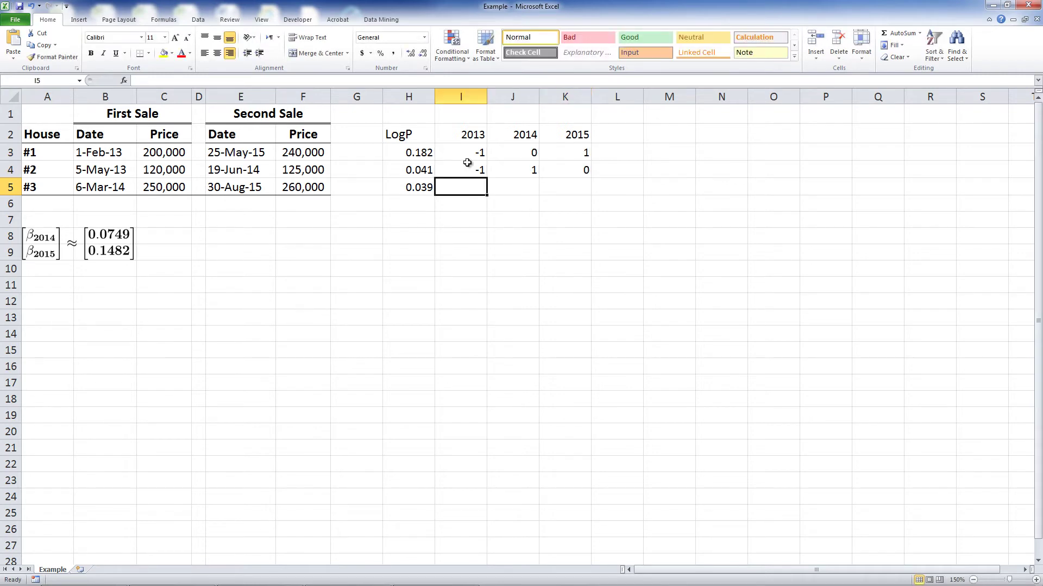
text(0)
key(Tab)
text(-1)
key(Tab)
text(1)
key(ctrl+Return)
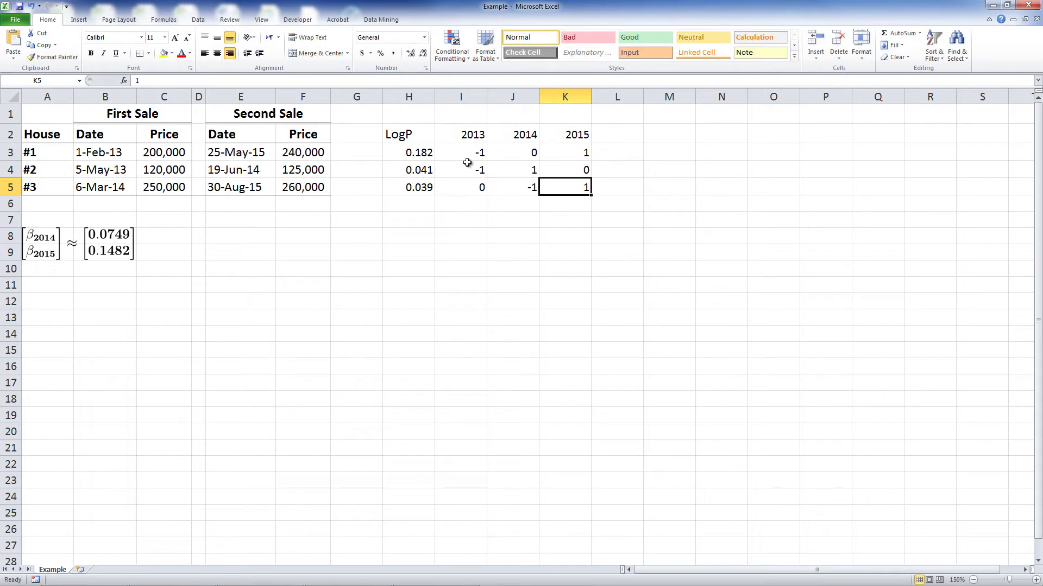
Bold the LogP–2015 headers and centre the whole H2:K5 block.
drag(418, 140, 572, 134)
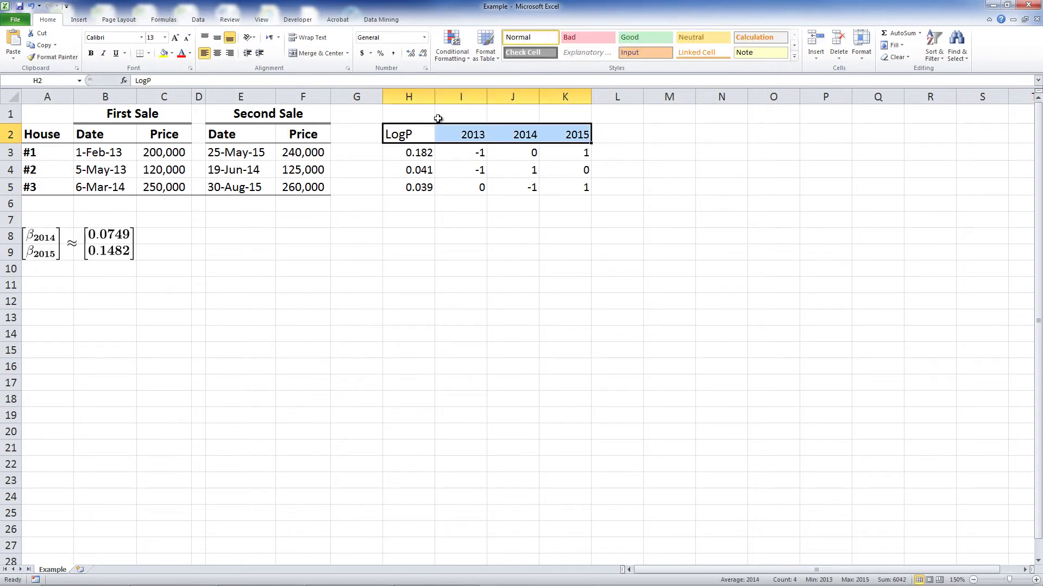
key(ctrl+b)
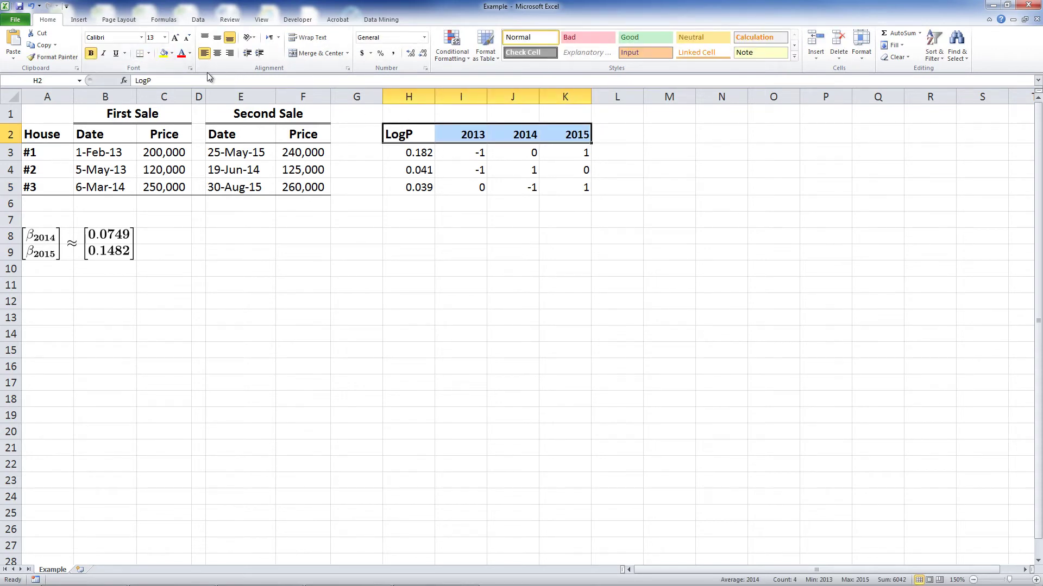
key(ctrl+shift+Down)
click(218, 53)
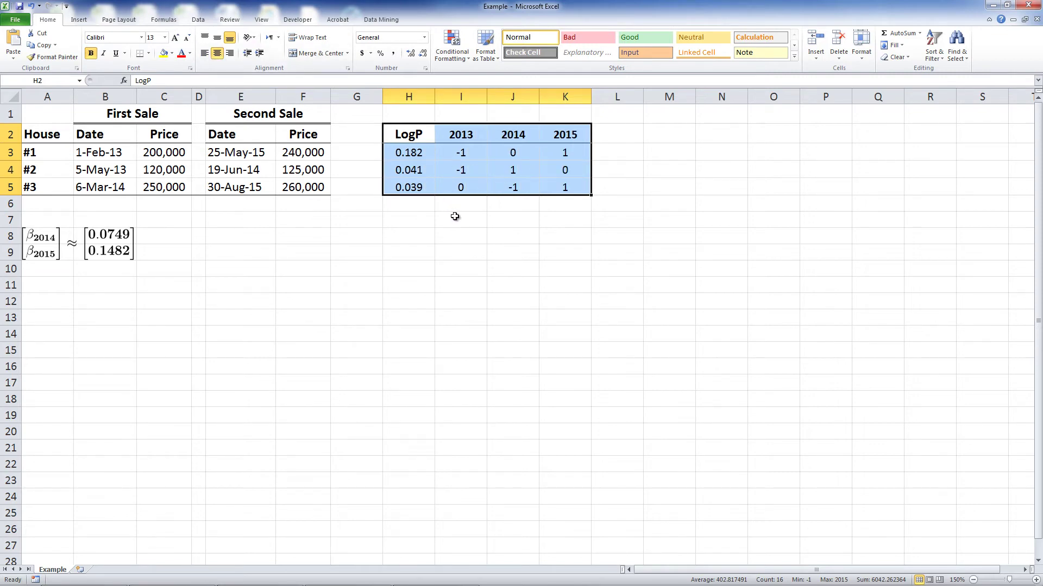
Start a Data Analysis Regression with the LogP values H2:H5 as the Y range.
click(198, 21)
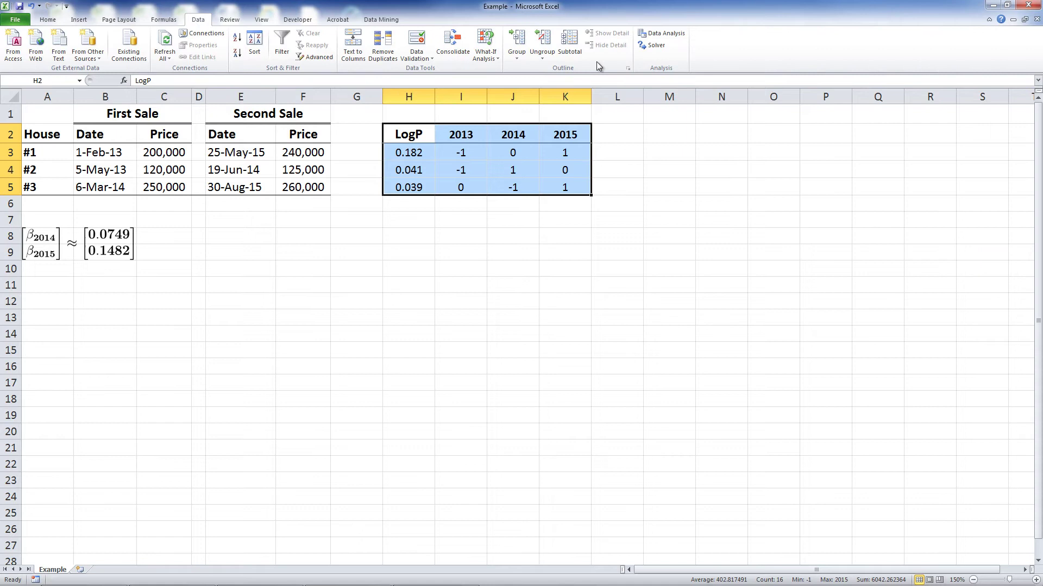
click(674, 34)
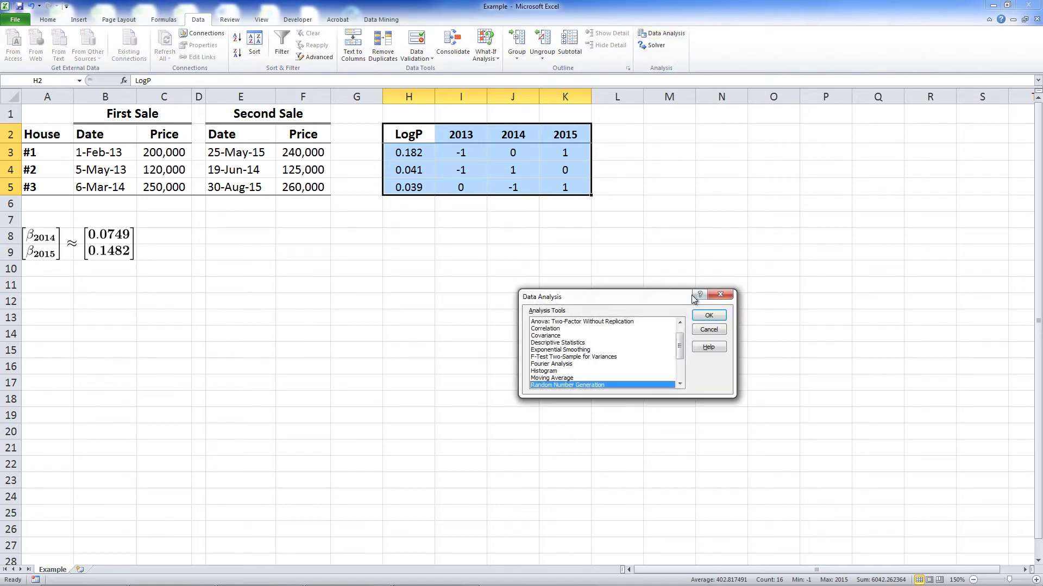
click(680, 384)
click(680, 384)
click(680, 384)
click(680, 384)
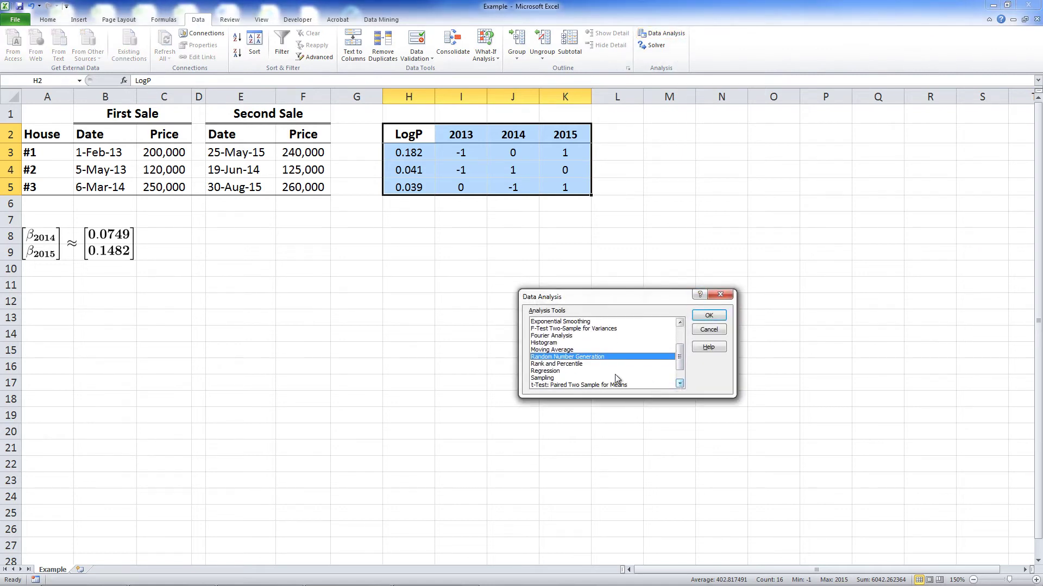
click(581, 371)
click(709, 316)
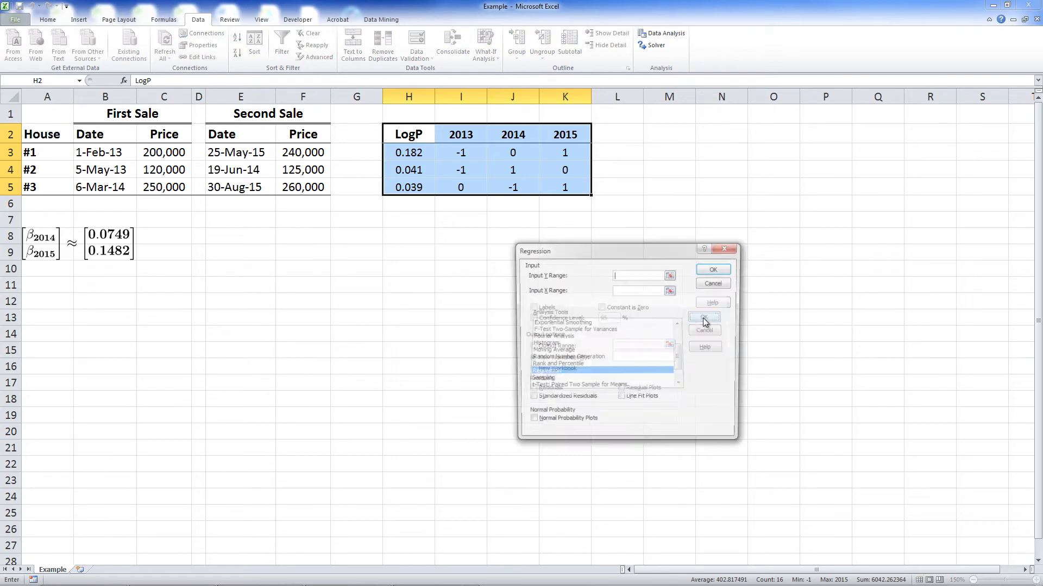
click(671, 275)
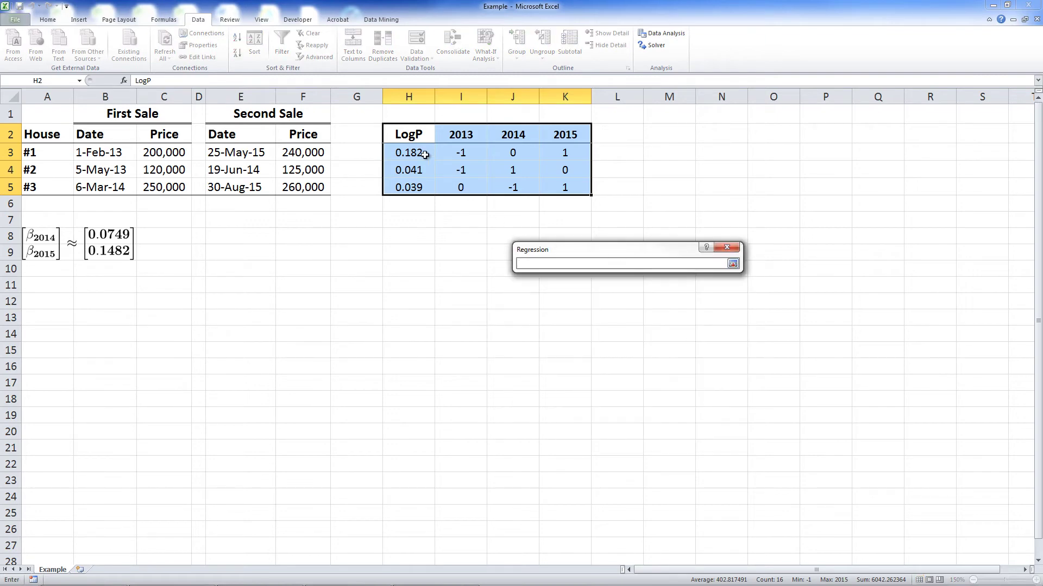
drag(414, 136, 411, 187)
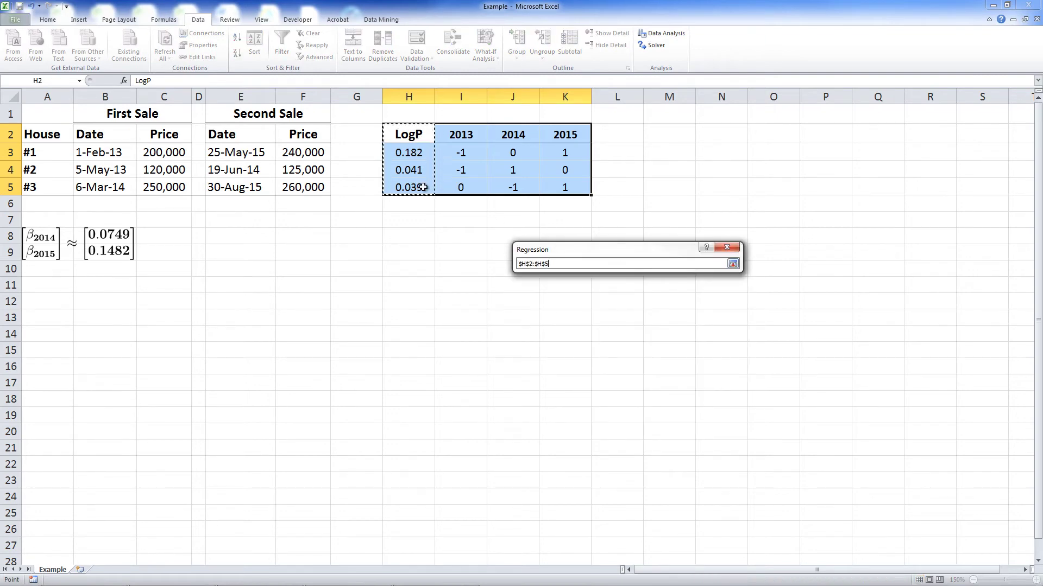
click(733, 265)
Use the 2014 and 2015 columns as X, set Constant is Zero, output at H8, and run it.
click(672, 291)
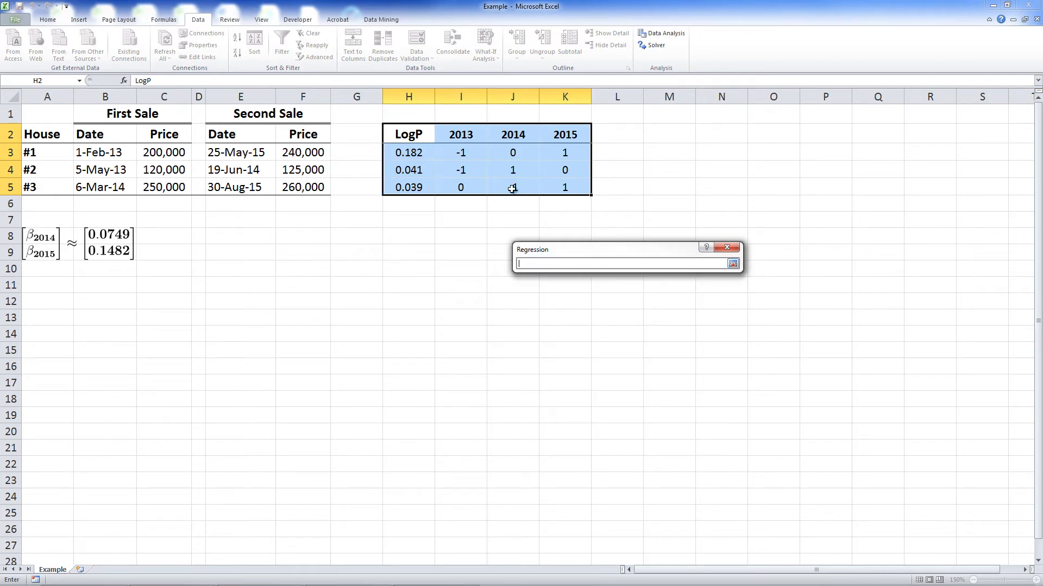
drag(513, 138, 562, 184)
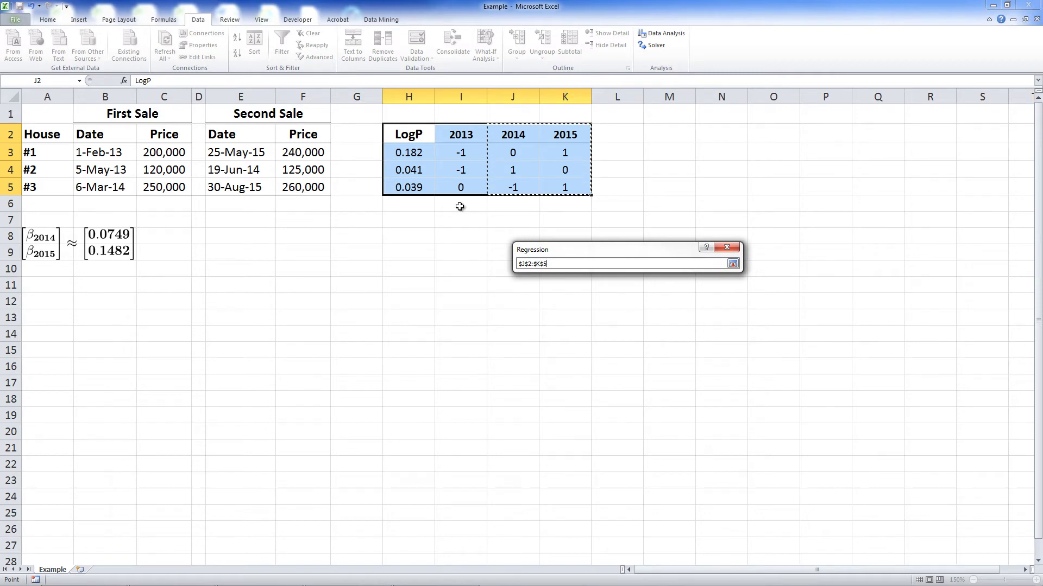
click(732, 264)
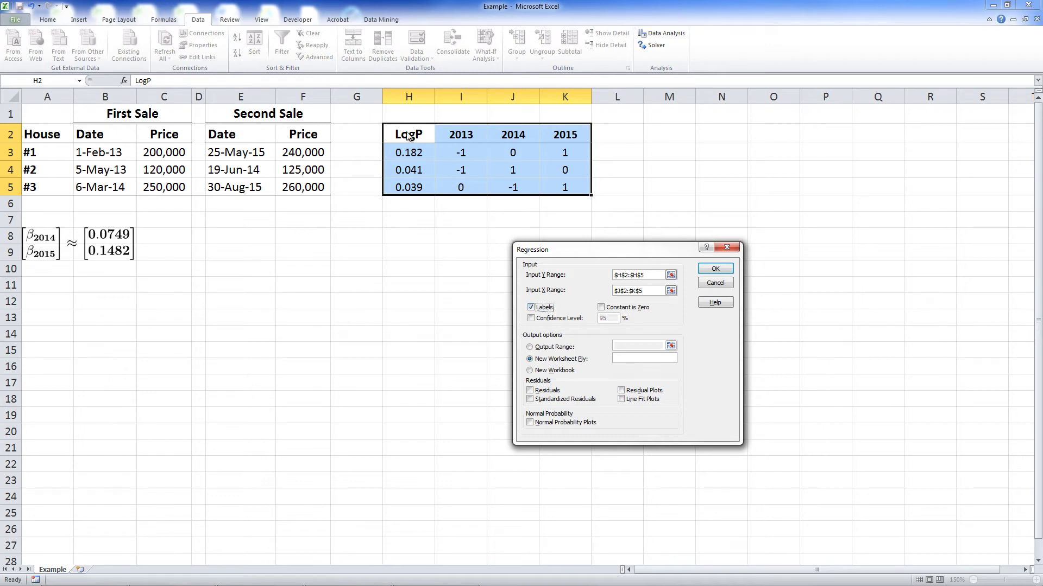
click(618, 309)
click(564, 349)
click(671, 346)
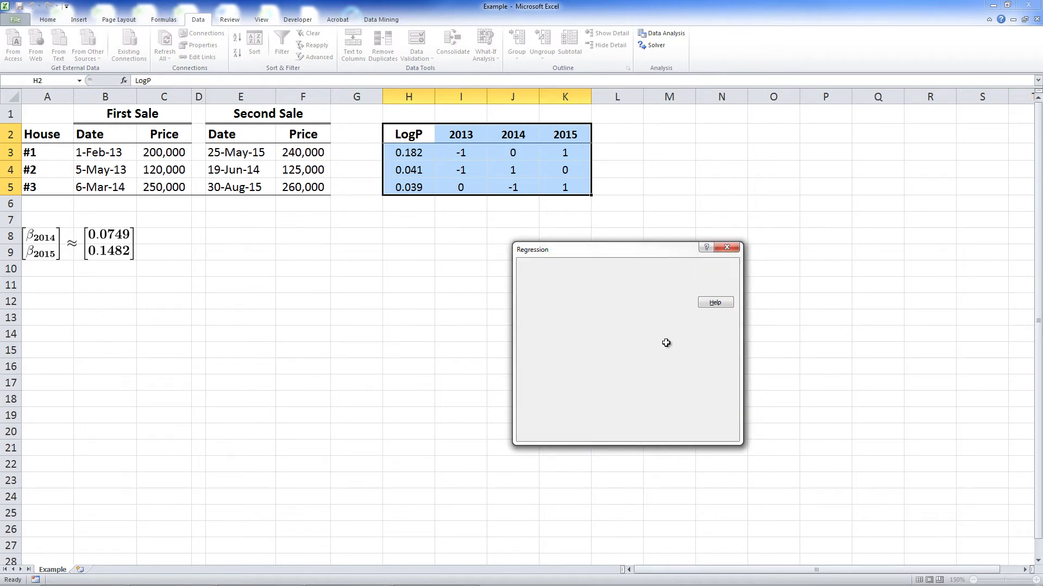
click(404, 245)
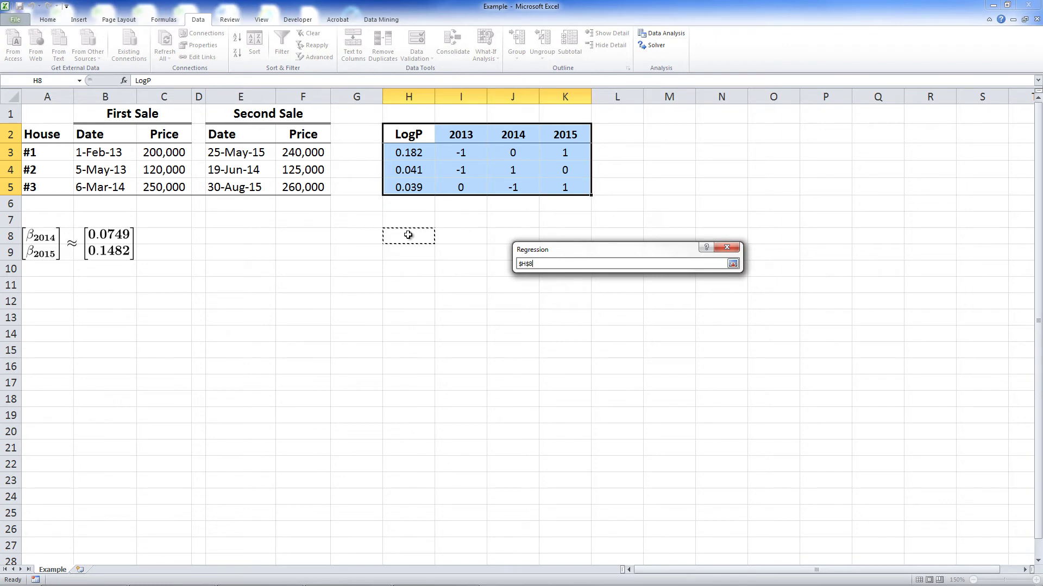
click(732, 263)
click(724, 271)
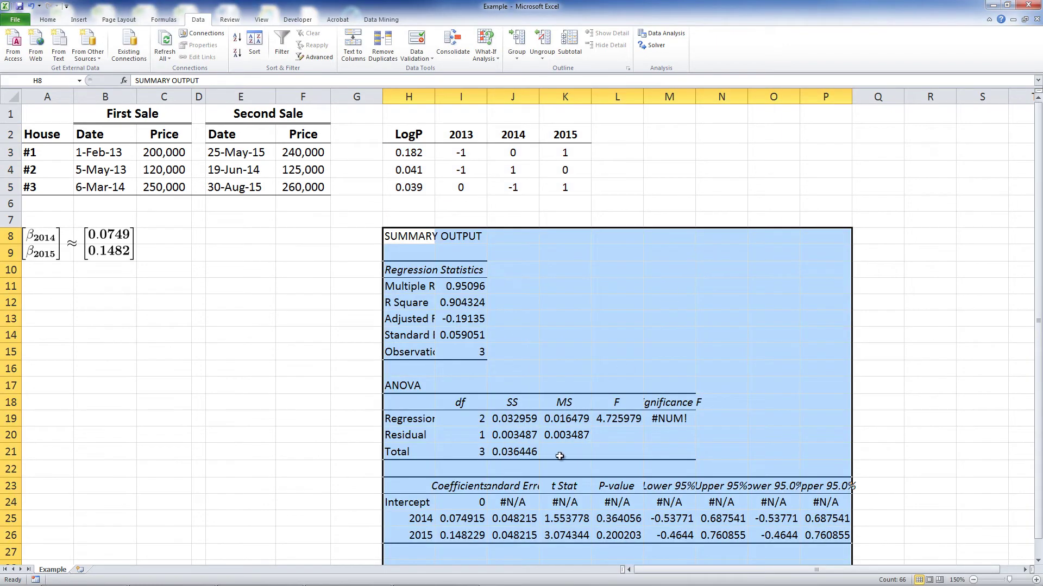
Copy the 2014 and 2015 coefficients (0.074915, 0.148229) into C8:C9.
drag(481, 517, 478, 534)
key(ctrl+c)
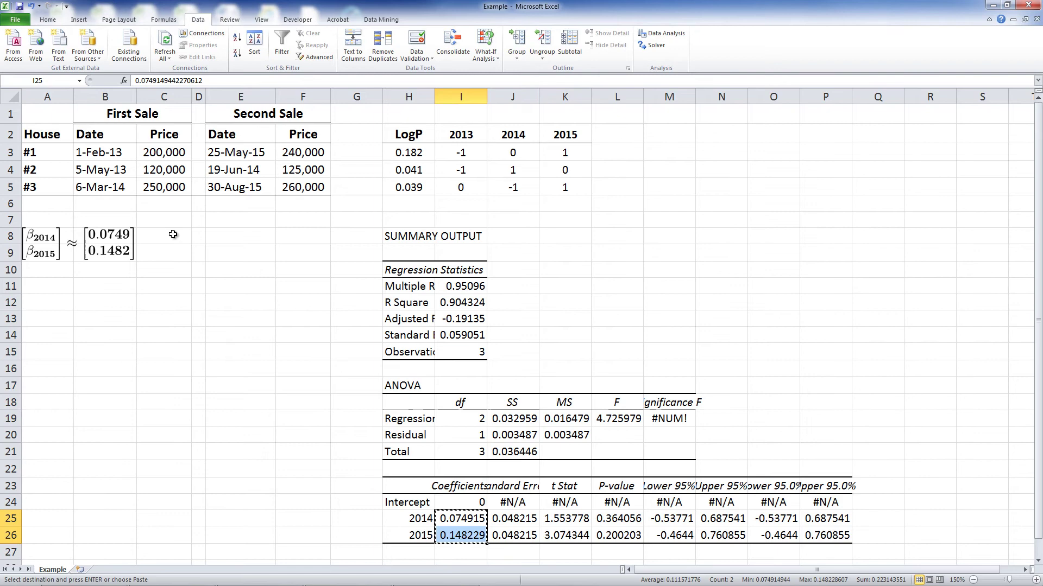
click(173, 234)
key(ctrl+v)
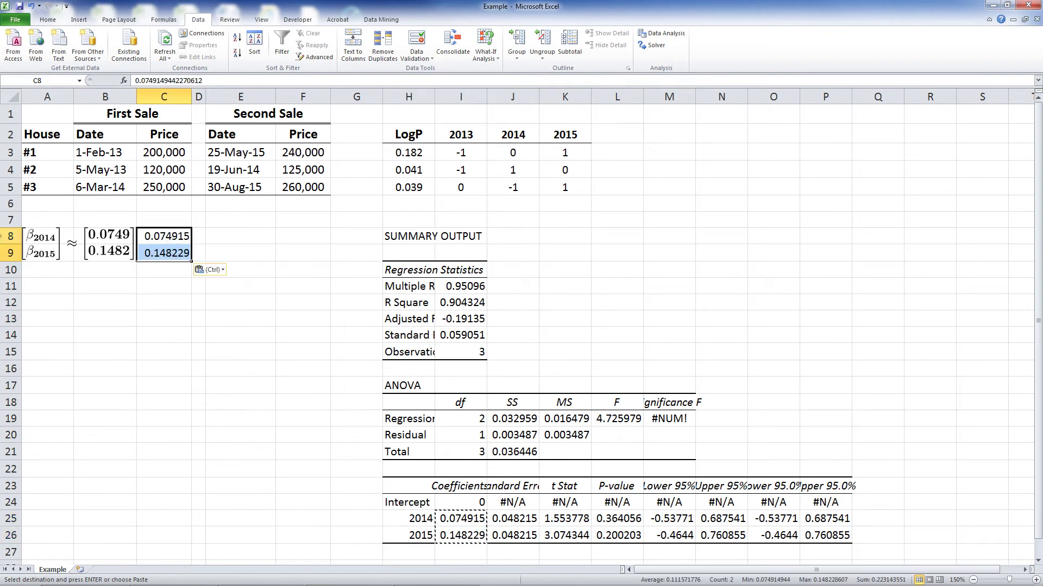
click(48, 20)
In E8, type the MINVERSE/MMULT/TRANSPOSE terms referencing J3:K5 and H3:H5.
click(234, 235)
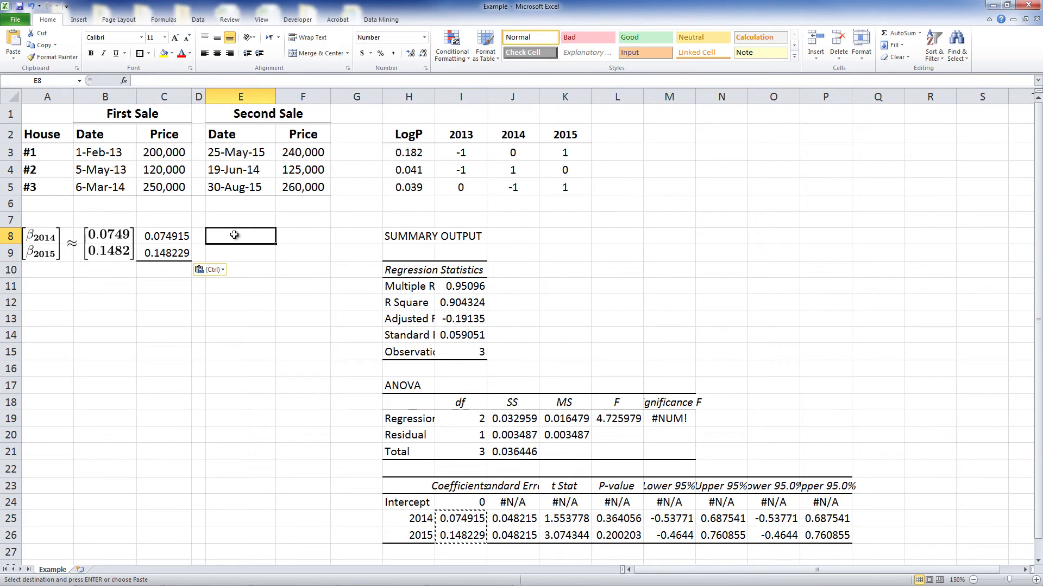
text(=MINVERSE()
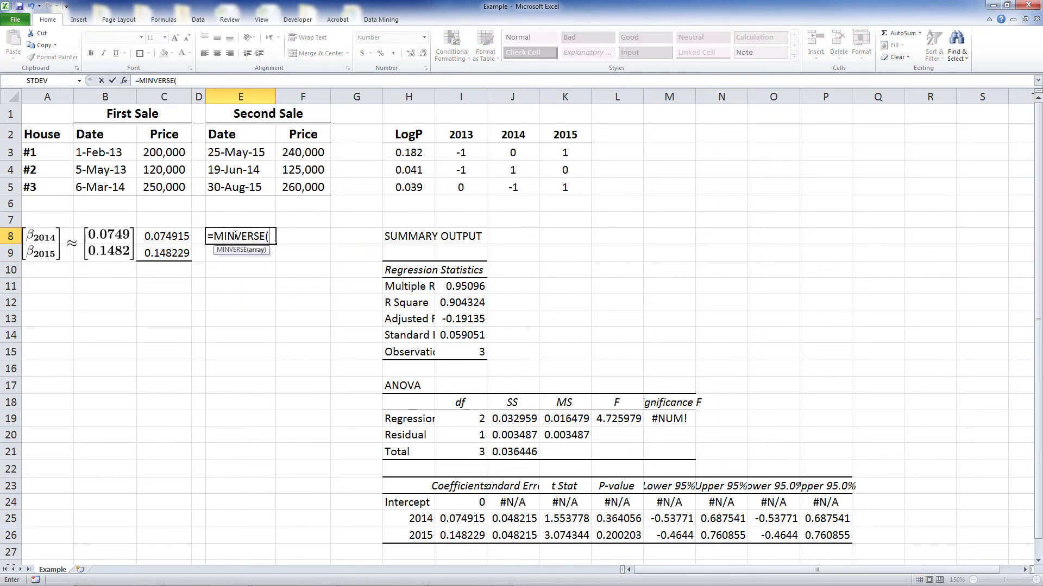
text(MMULT(TRANSPOSE()
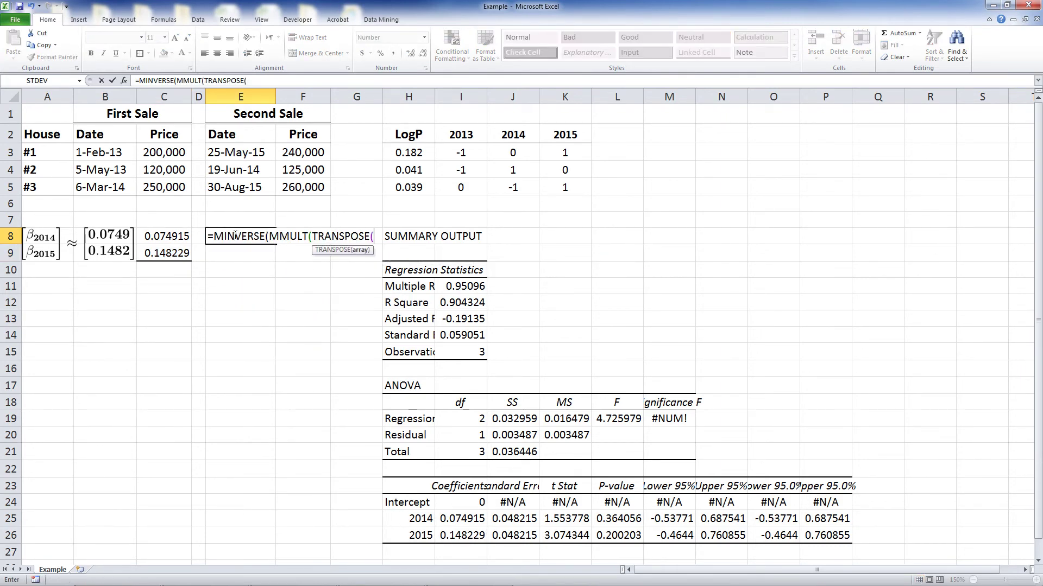
drag(531, 157, 553, 188)
text(),J3:K5)),)
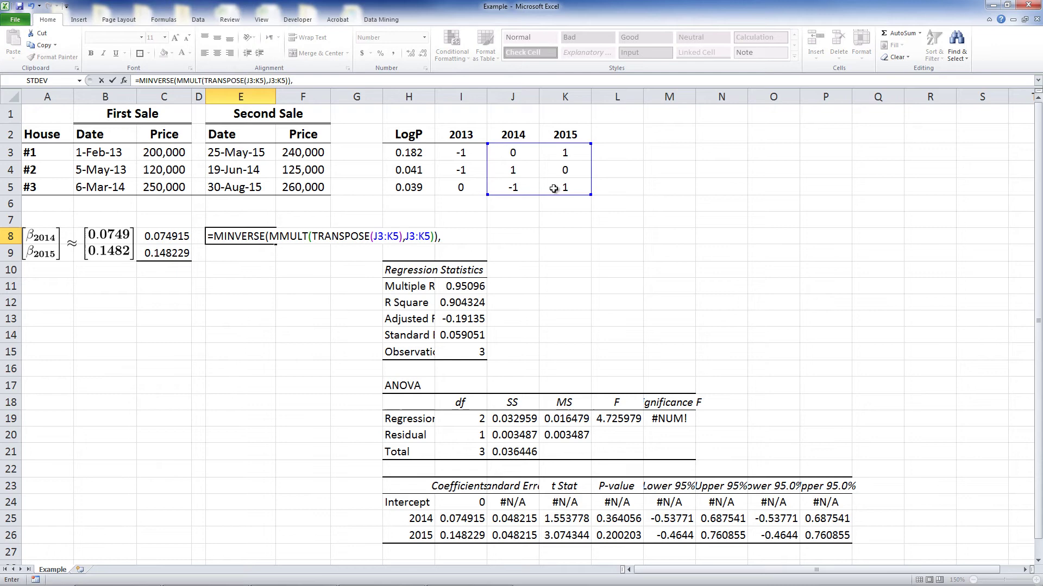
text(TRANSPOSE()
drag(503, 155, 543, 182)
text()),)
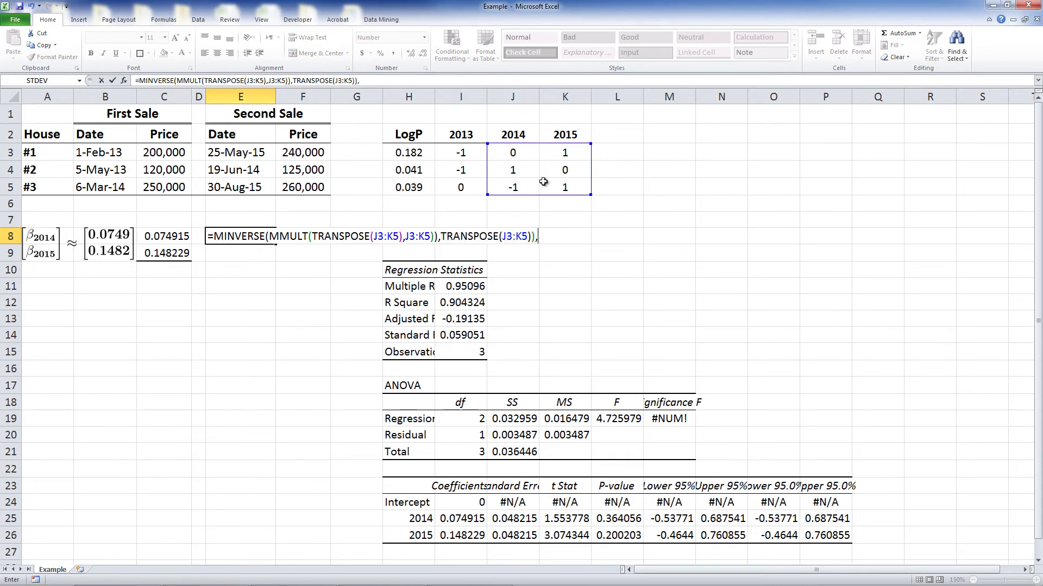
drag(415, 154, 417, 182)
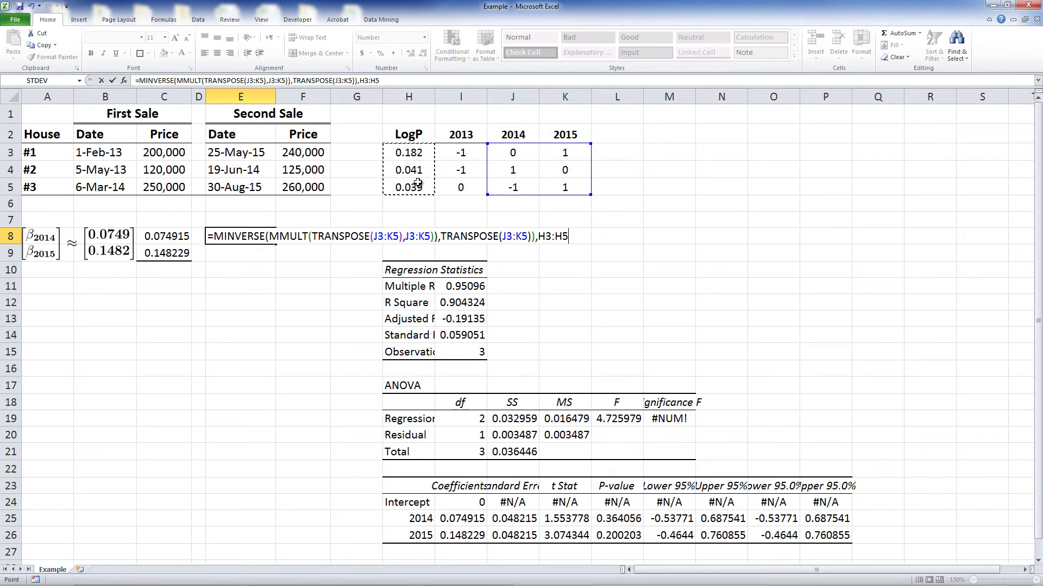
text())
Wrap the formula in two MMULT calls and enter it as an array over E8:E9.
click(215, 237)
text(mmu)
key(Tab)
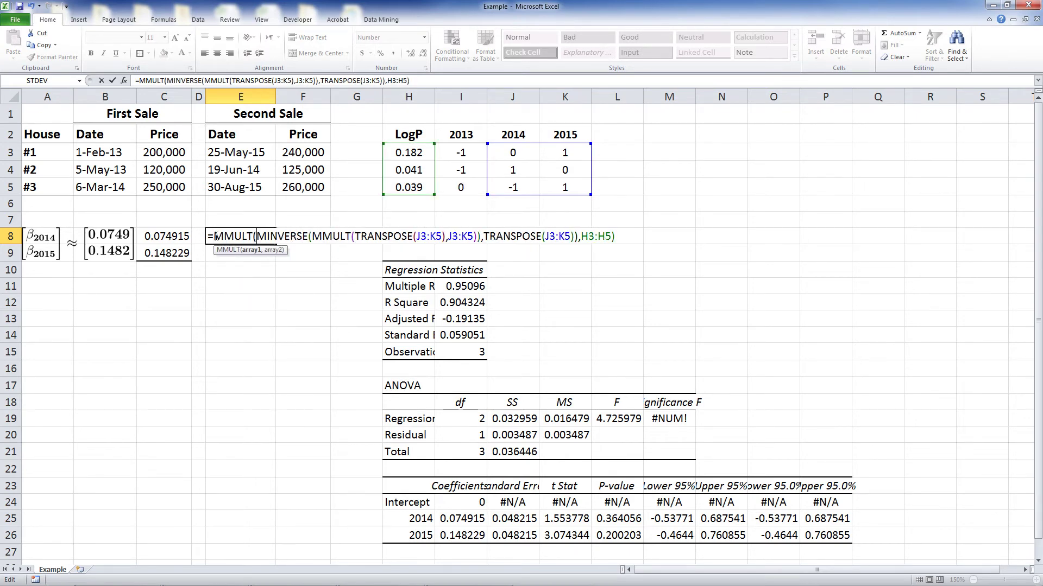
text(mmu)
key(Tab)
key(ctrl+Return)
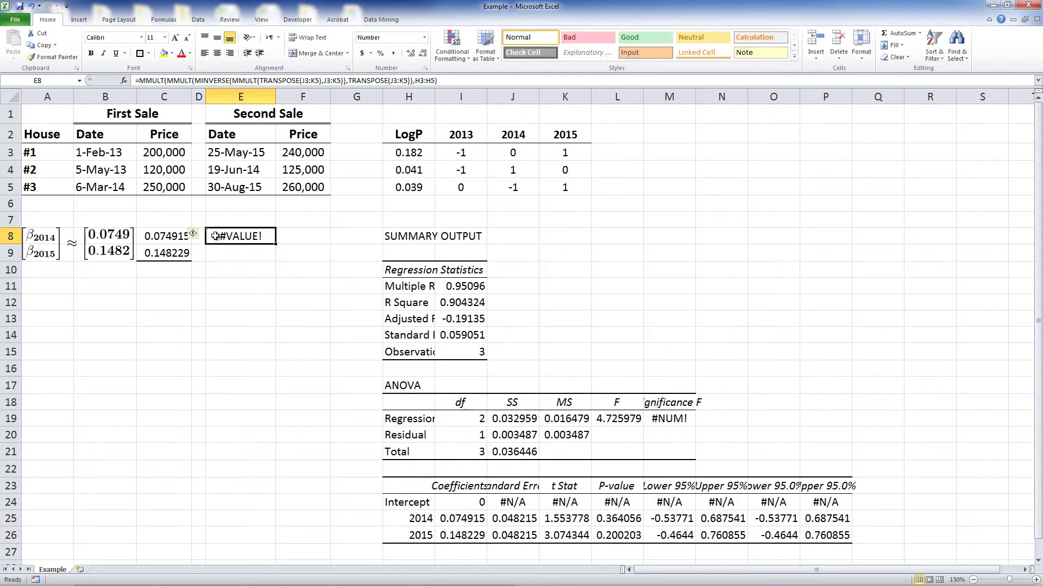
drag(277, 243, 275, 260)
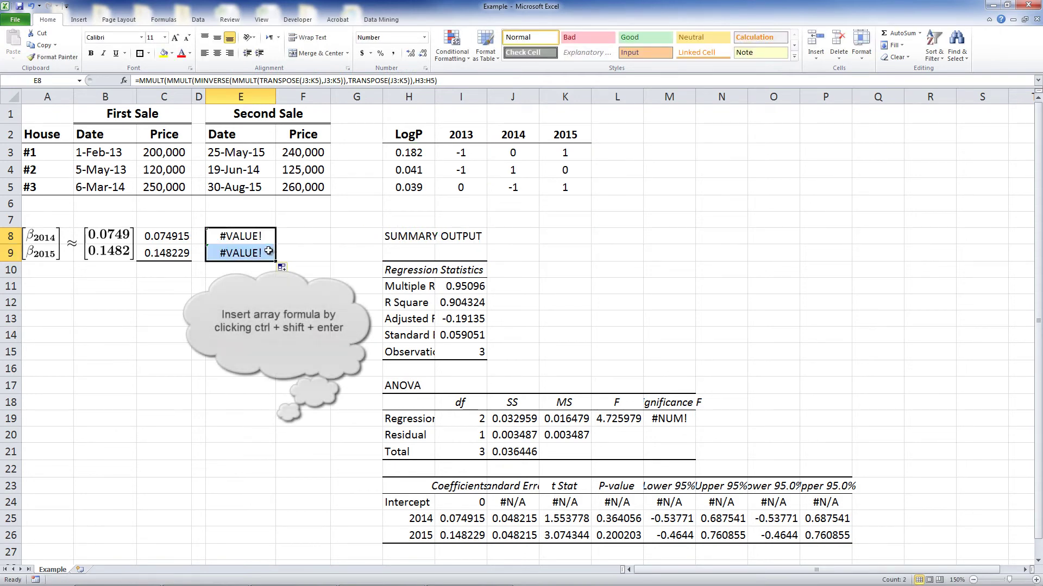
key(F2)
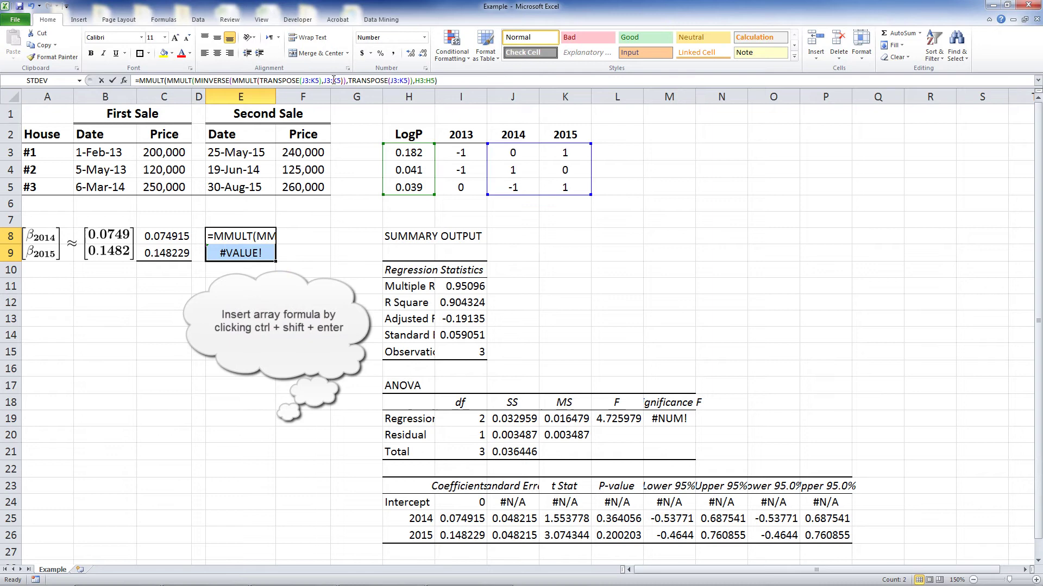
key(ctrl+shift+Return)
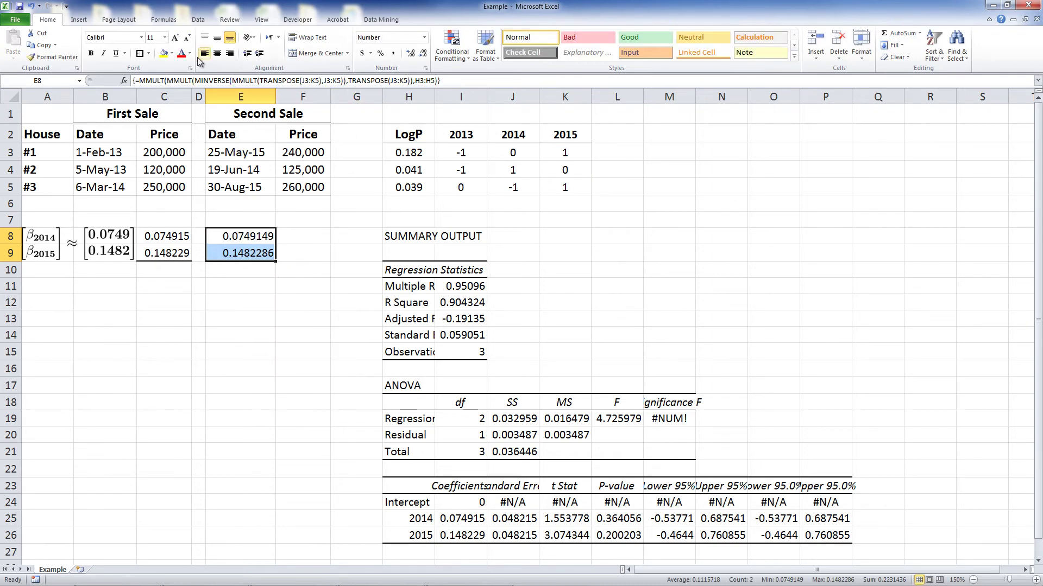
Centre, bold and border E8:E9, reducing decimals to show 0.0749 and 0.1482.
click(217, 53)
click(91, 53)
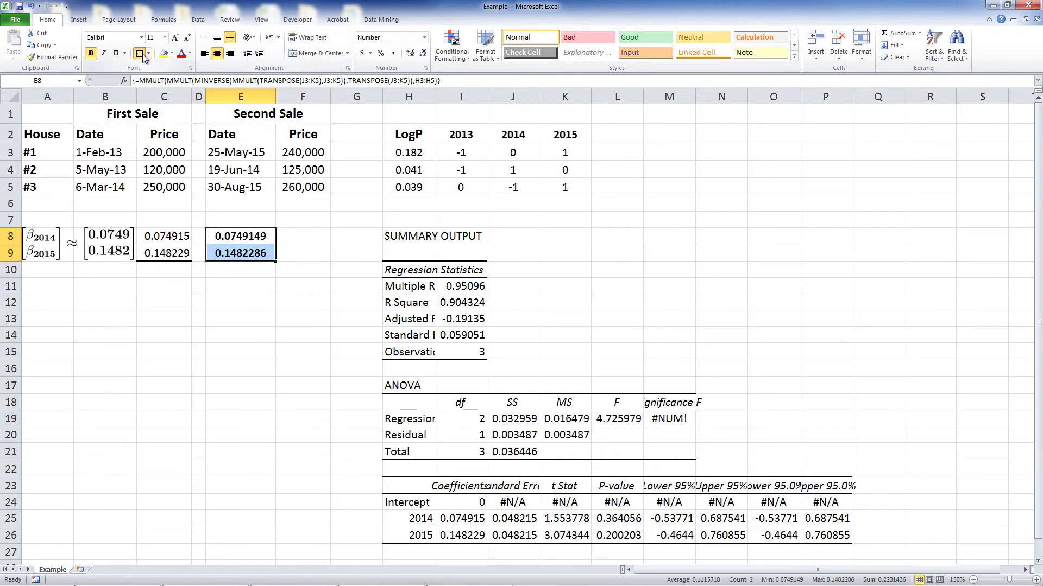
click(140, 53)
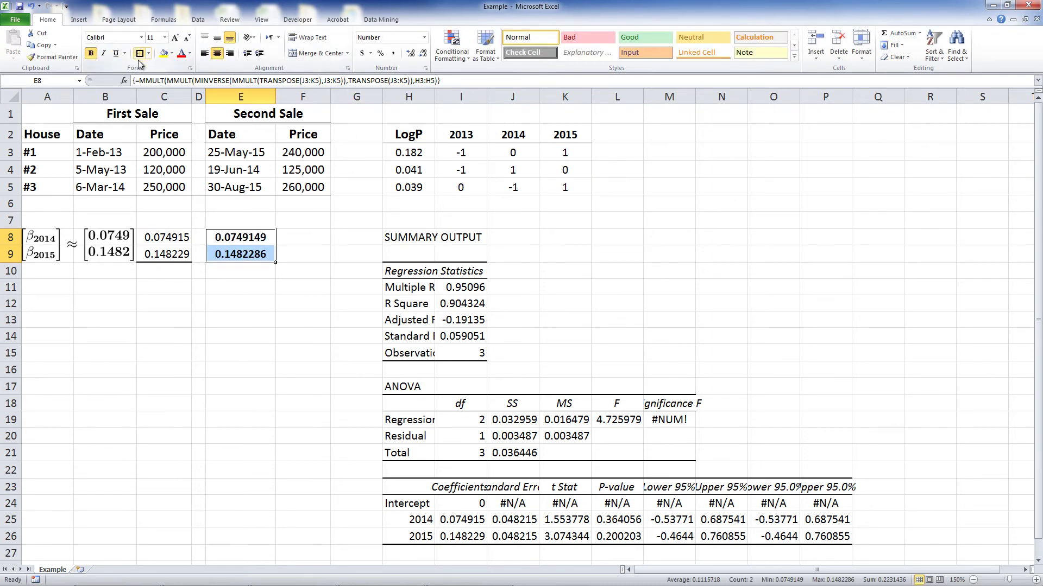
click(422, 53)
click(422, 53)
click(422, 53)
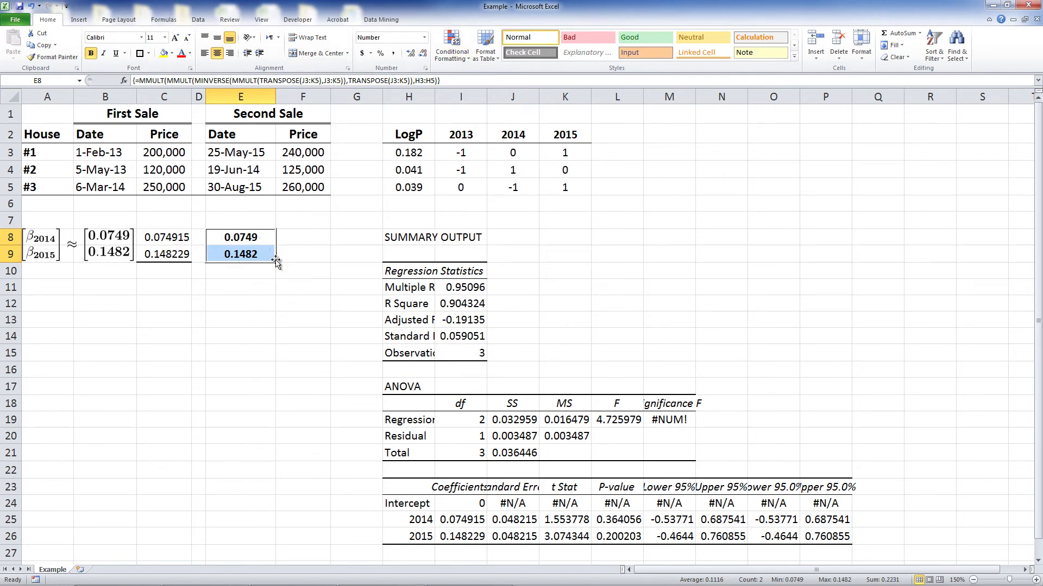
click(299, 254)
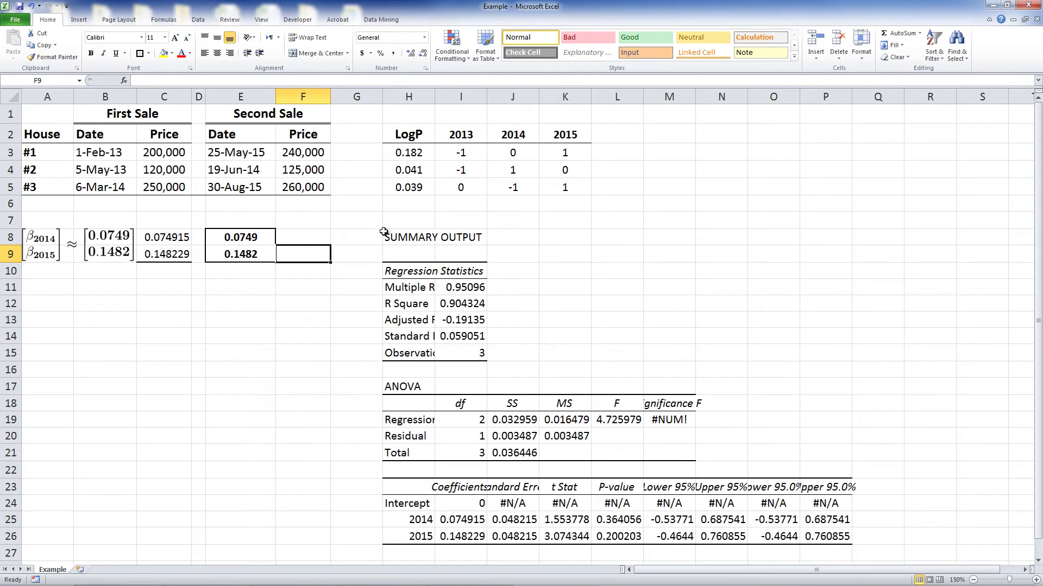
drag(458, 151, 566, 188)
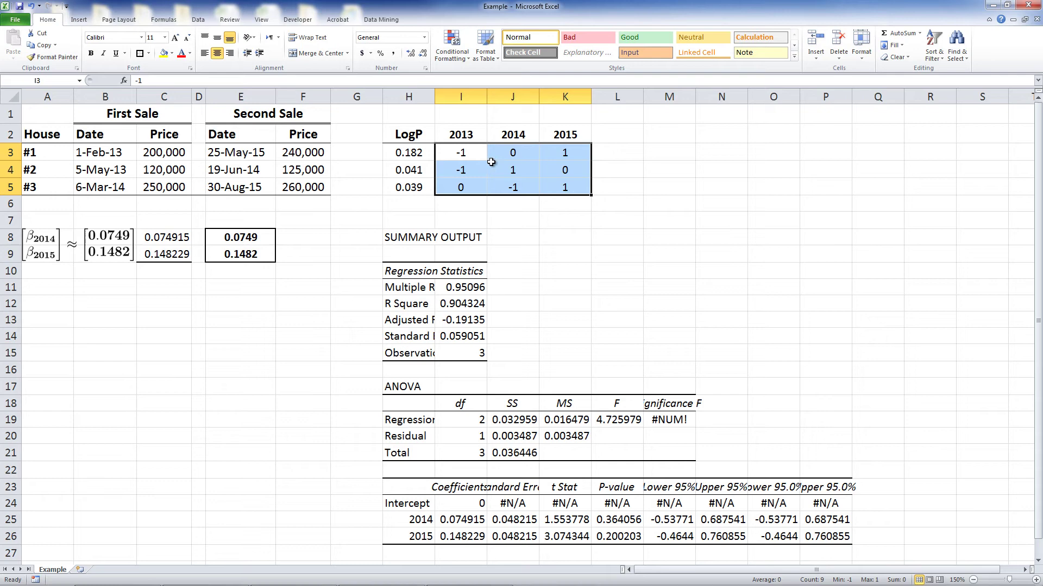
click(468, 154)
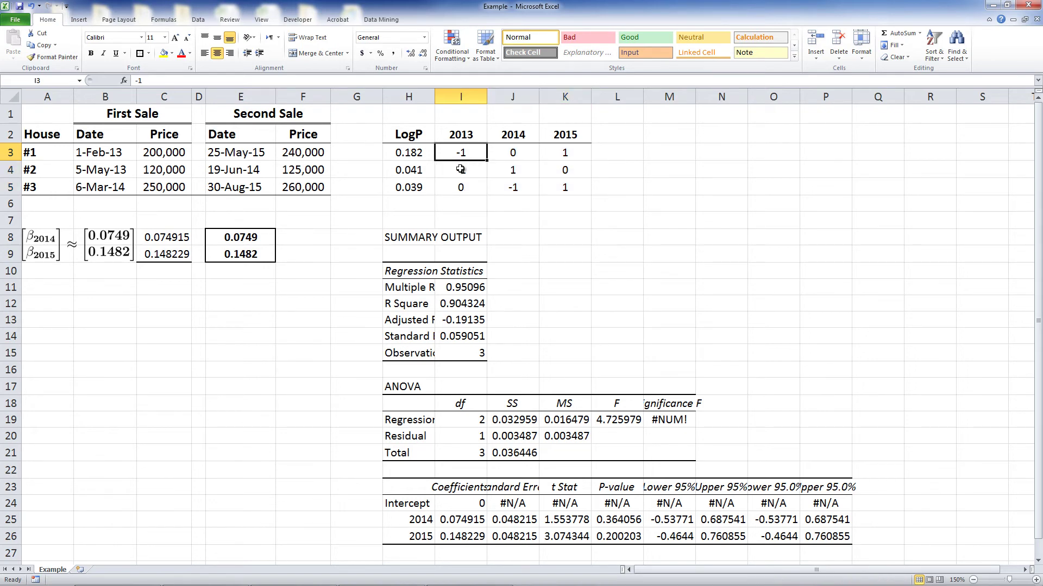
click(558, 157)
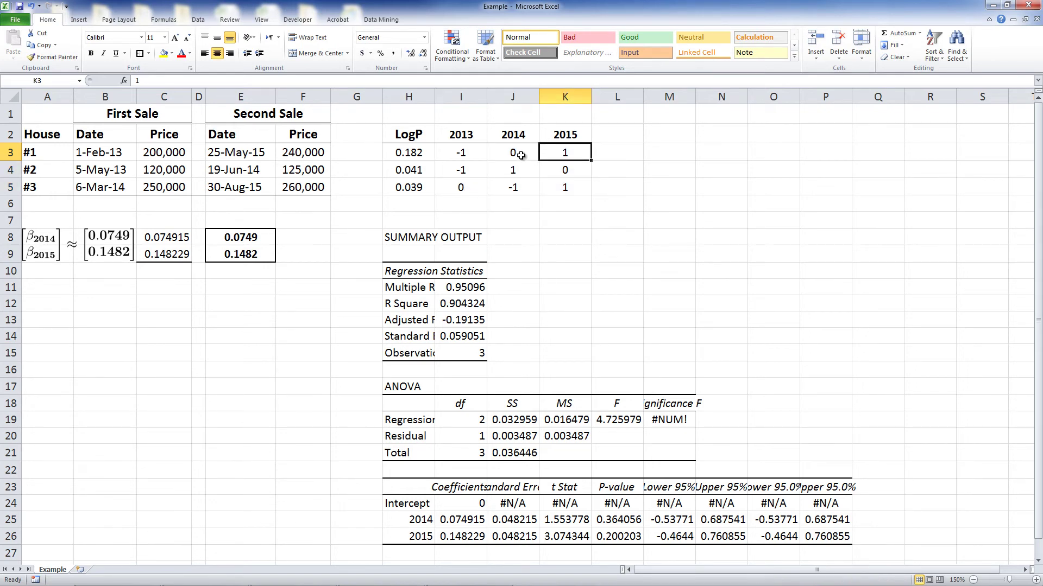
drag(506, 152, 563, 153)
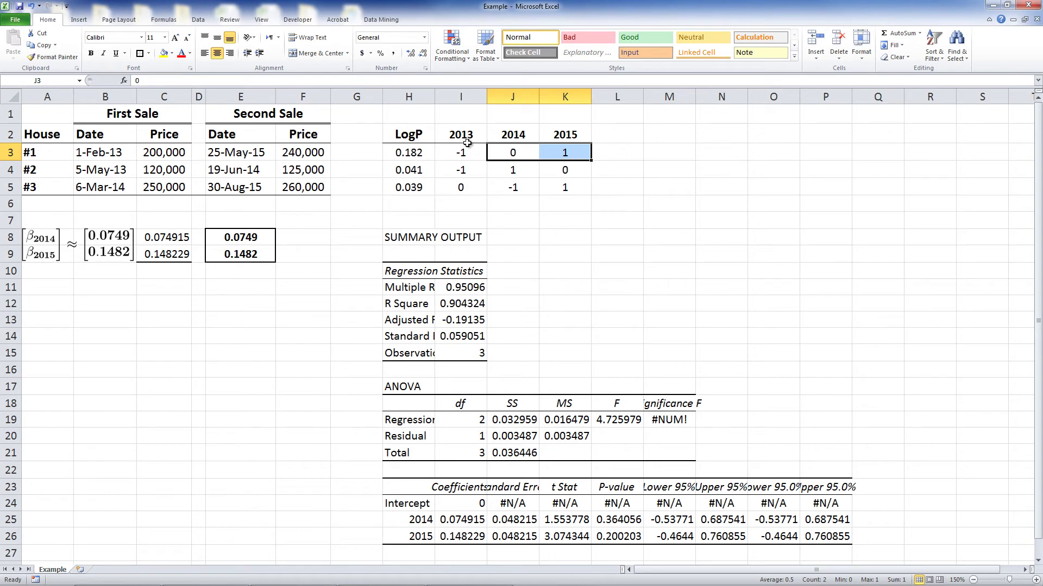
drag(491, 134, 581, 133)
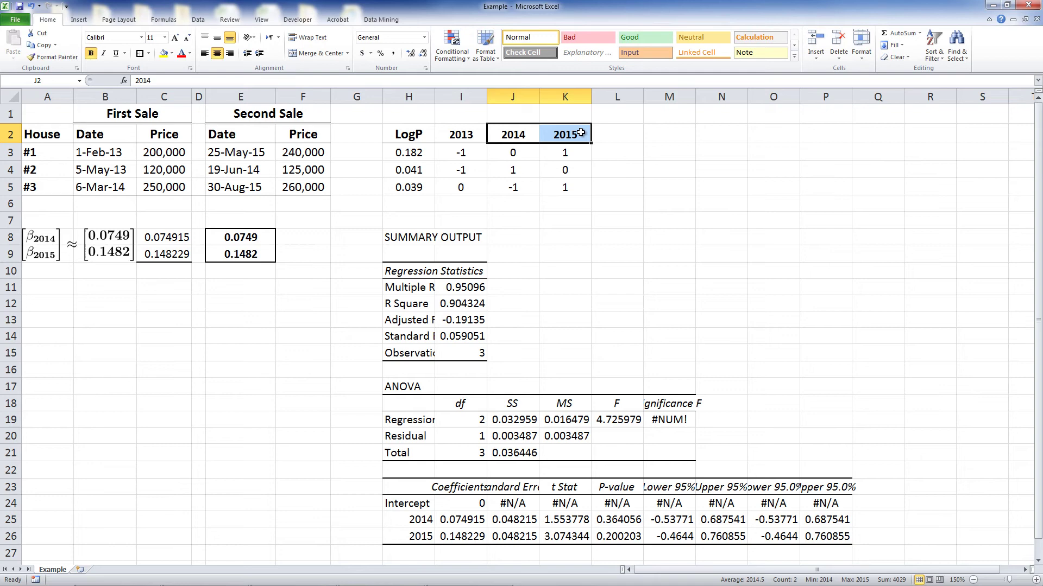
Duplicate the Example sheet via Move or Copy with Create a copy, giving Example (2).
right_click(55, 569)
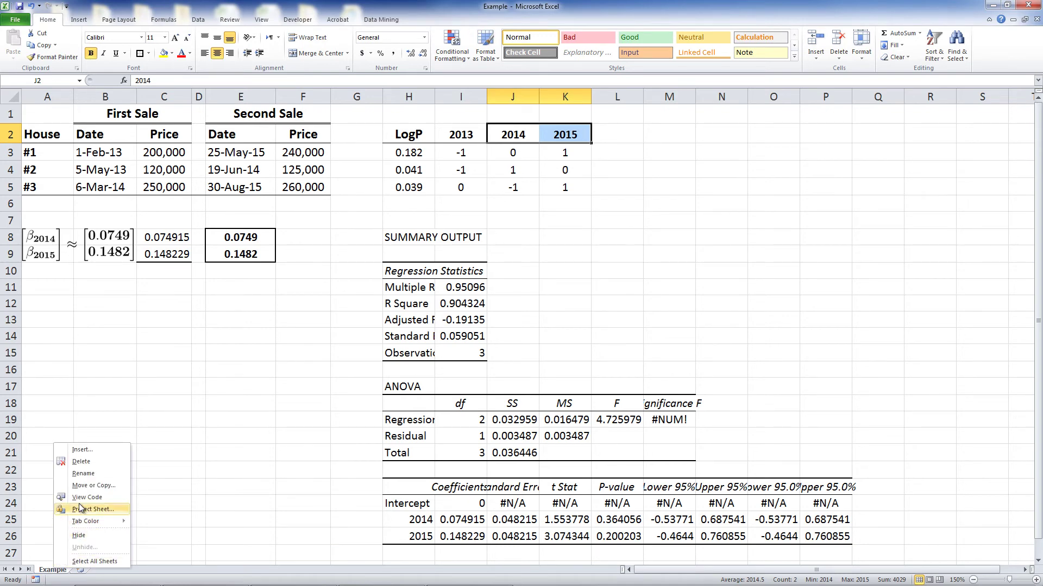
click(91, 486)
click(45, 528)
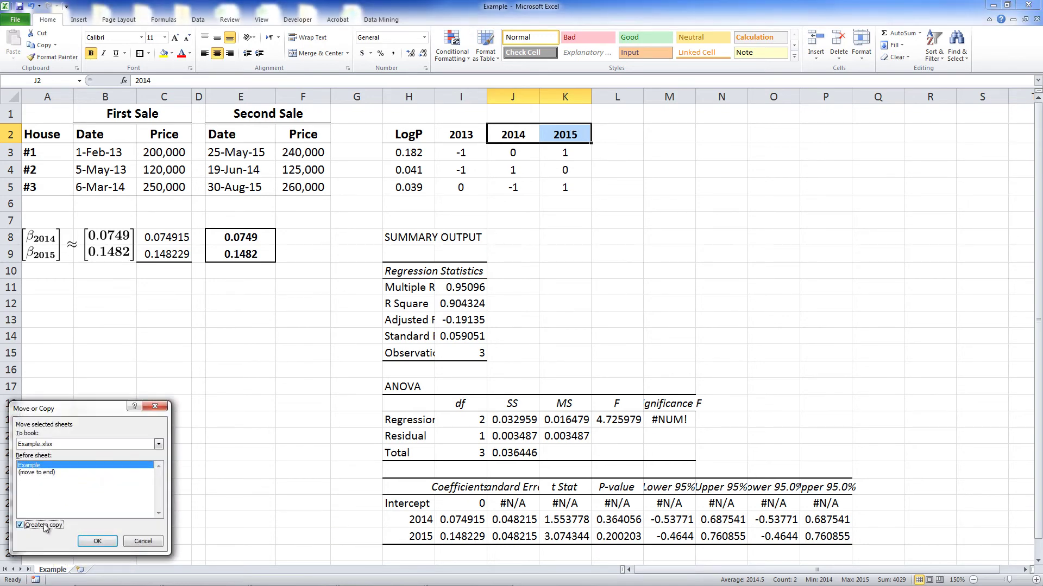
click(98, 545)
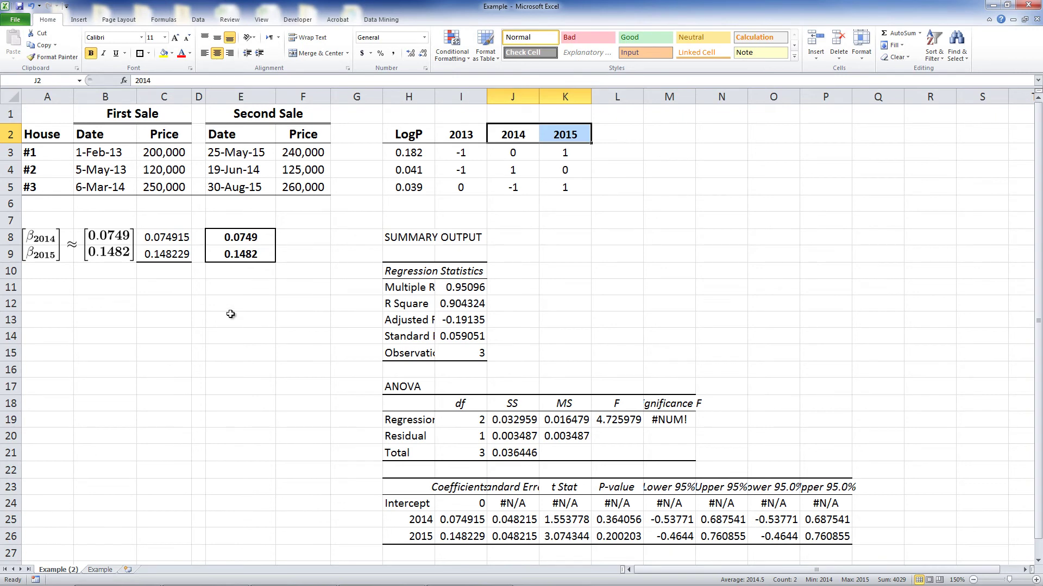
click(72, 156)
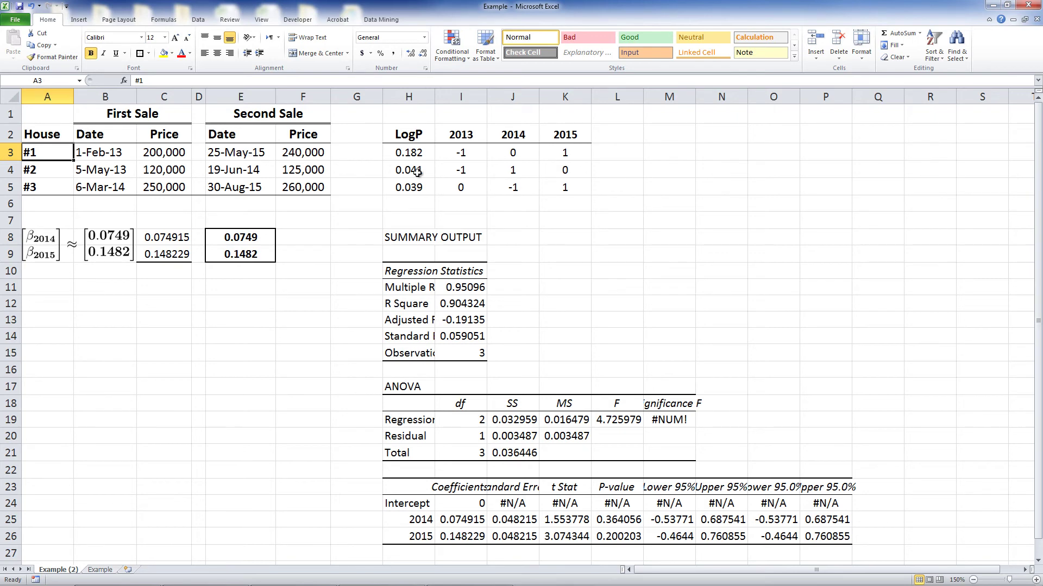
Change the dummies on Example (2): I3=0, J3=1, I4=0 and J5=0.
click(463, 155)
text(0)
key(Tab)
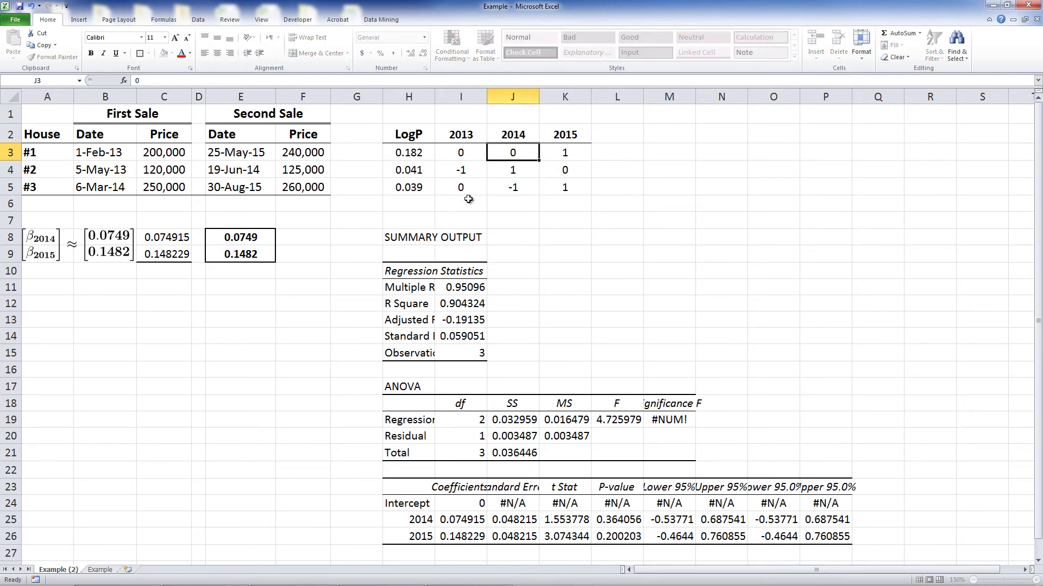
text(1)
key(Return)
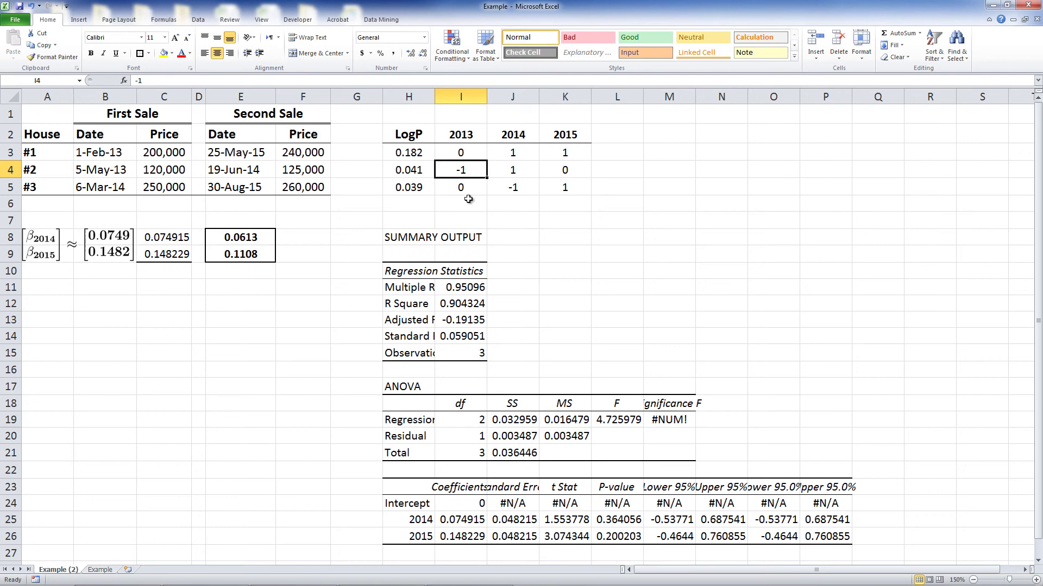
text(0)
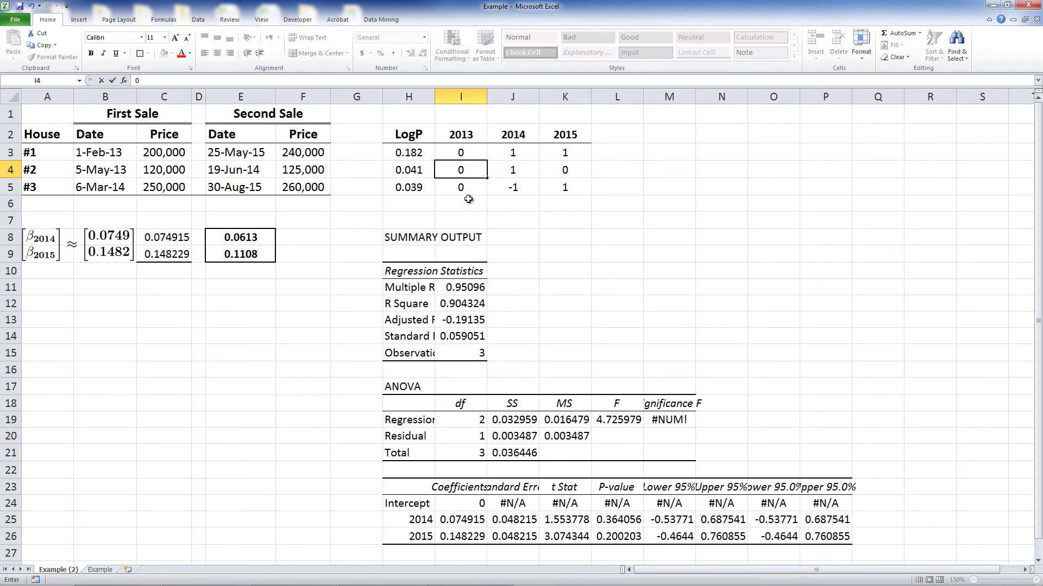
key(Return)
key(Tab)
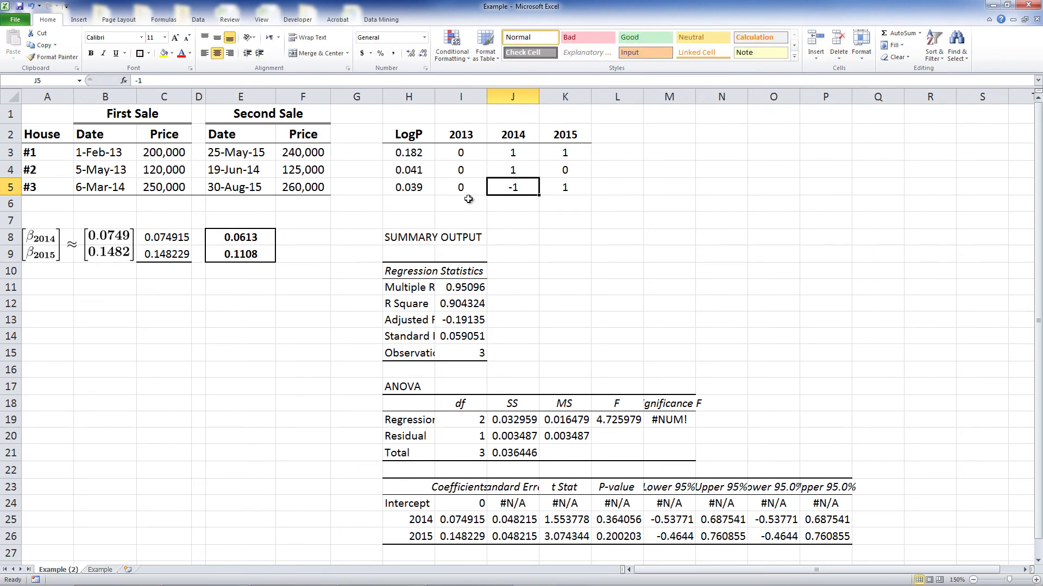
text(0)
key(ctrl+Return)
Select the E8:E9 estimates and inspect their matrix formula.
click(263, 242)
key(shift+Down)
click(268, 238)
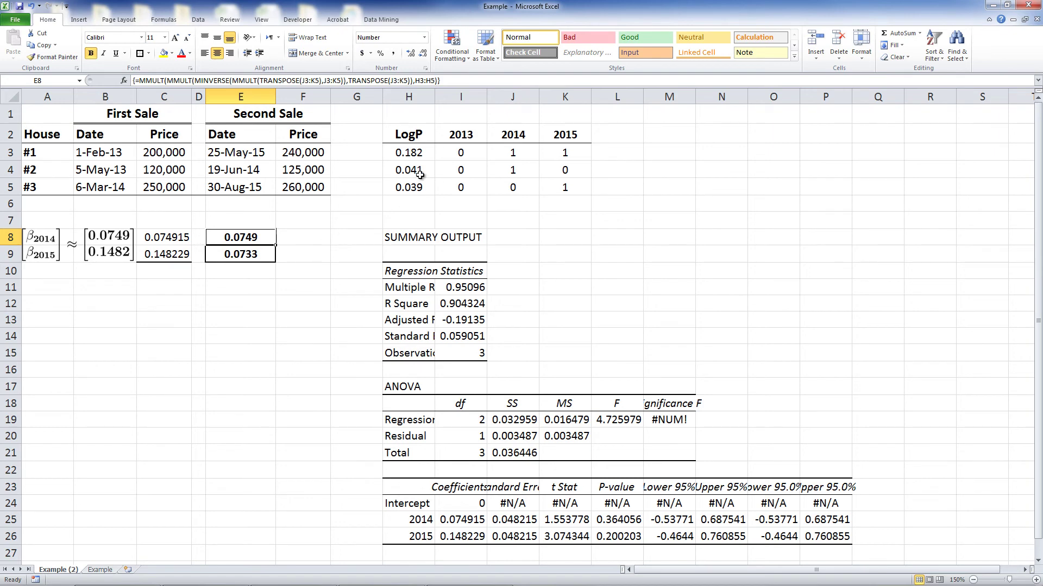
drag(461, 133, 461, 189)
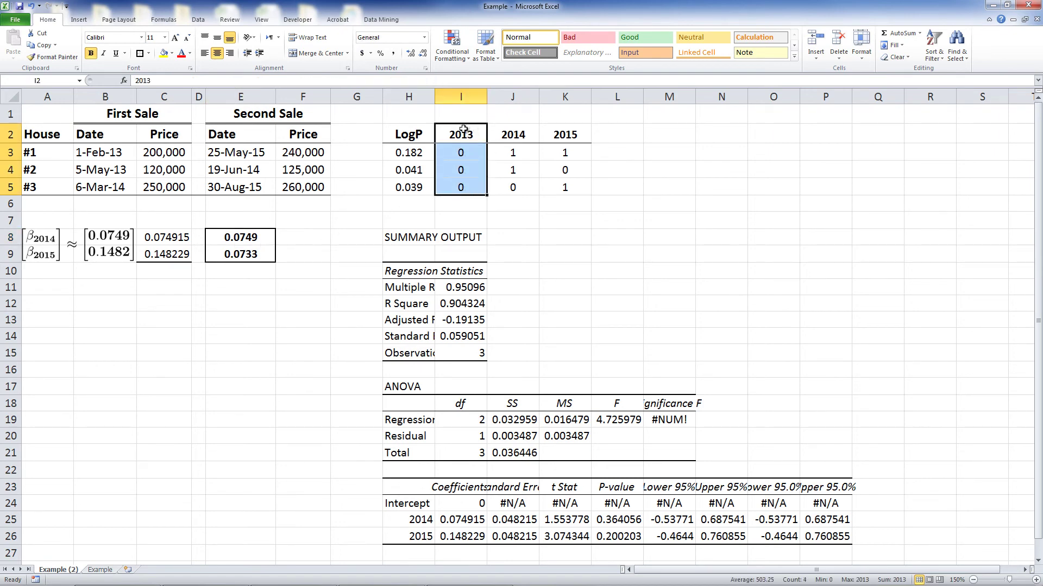
click(263, 255)
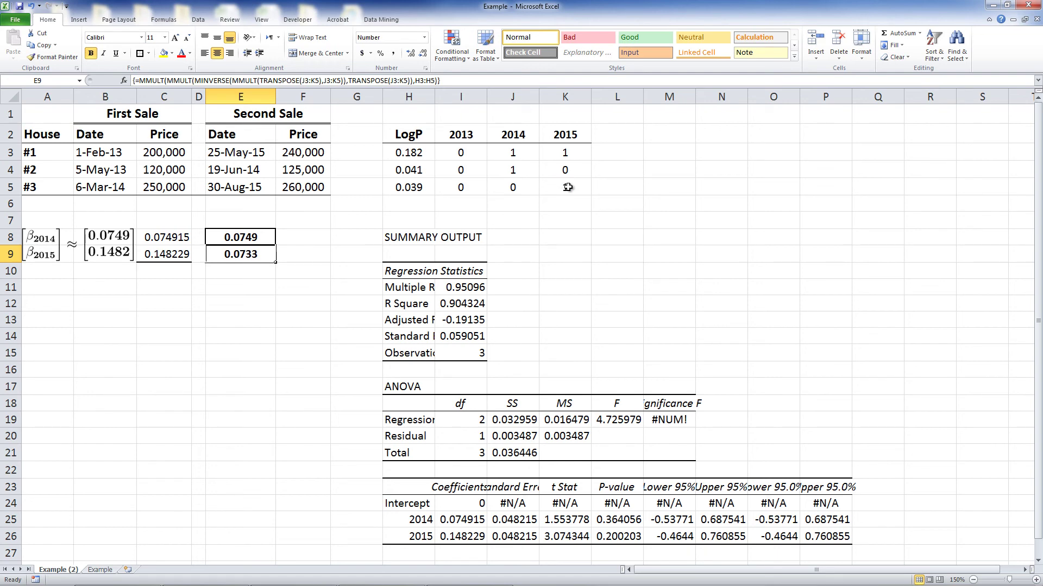
drag(567, 144, 546, 121)
drag(543, 135, 518, 131)
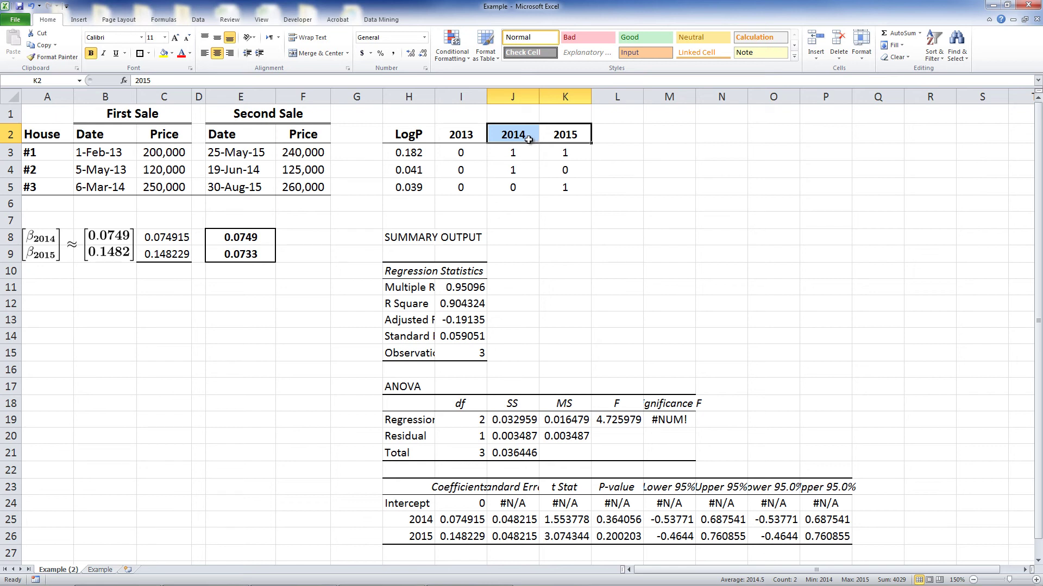
click(563, 138)
ctrl+click(459, 135)
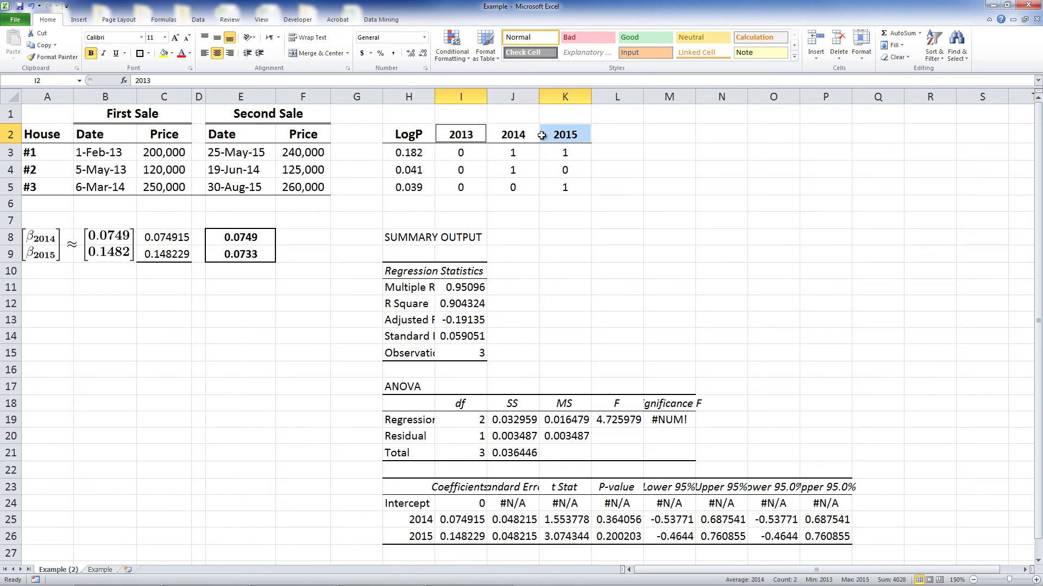
click(563, 136)
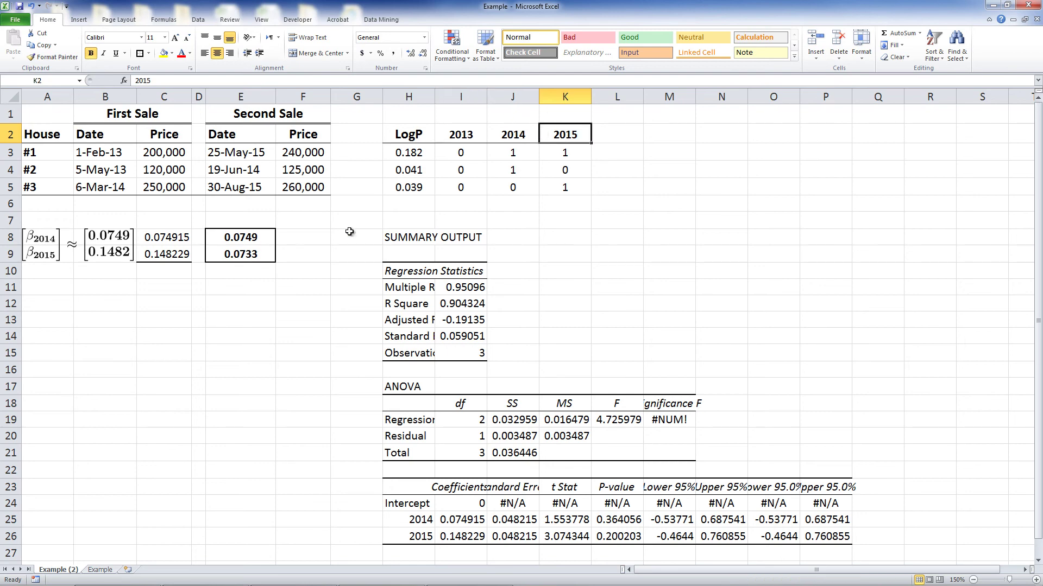
Enter =E8+E9 in F9 to get the summed coefficient 0.1482.
click(298, 256)
text(=)
click(243, 242)
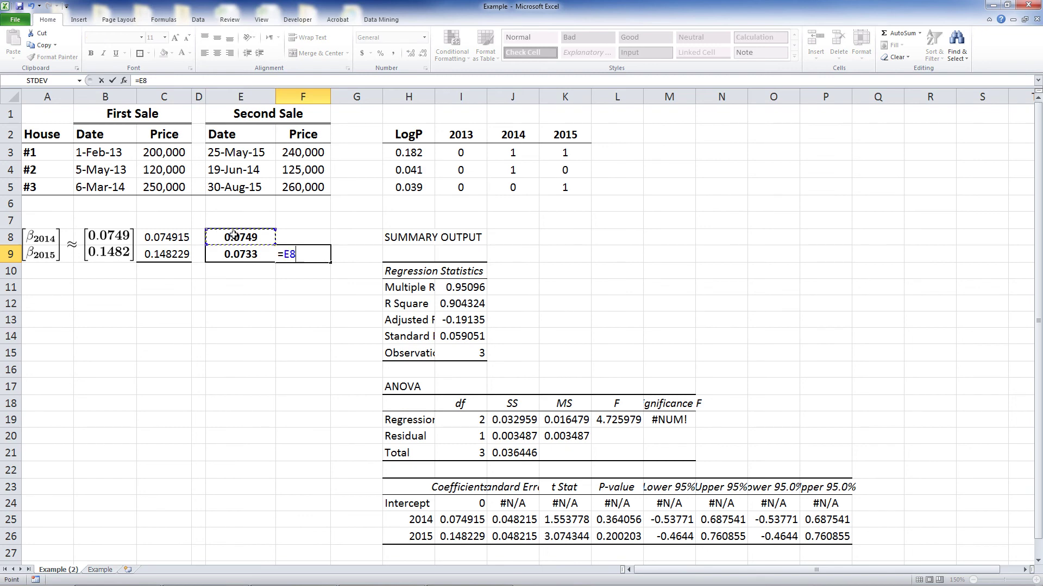
text(+)
click(243, 254)
key(ctrl+Return)
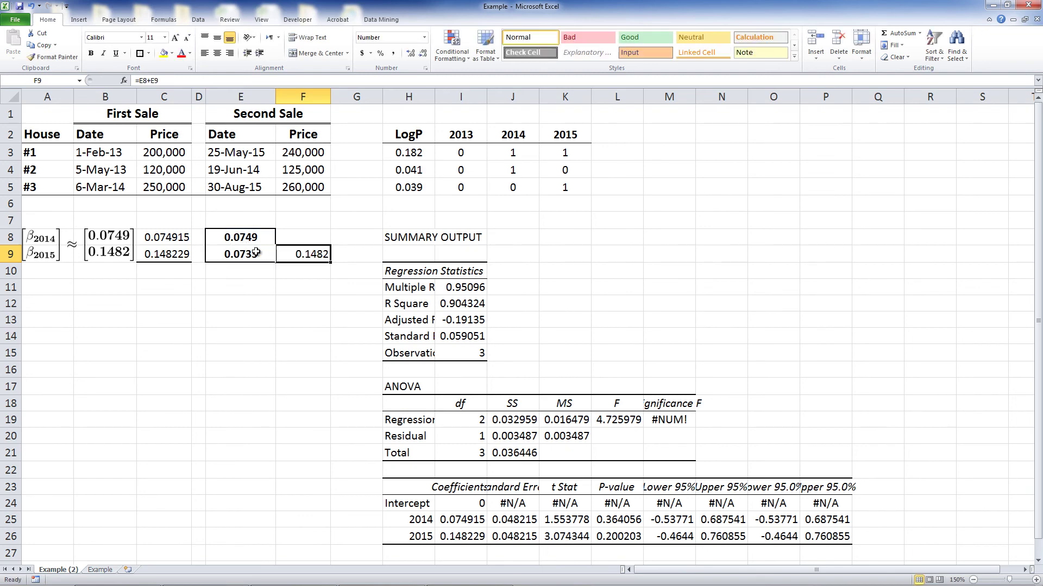